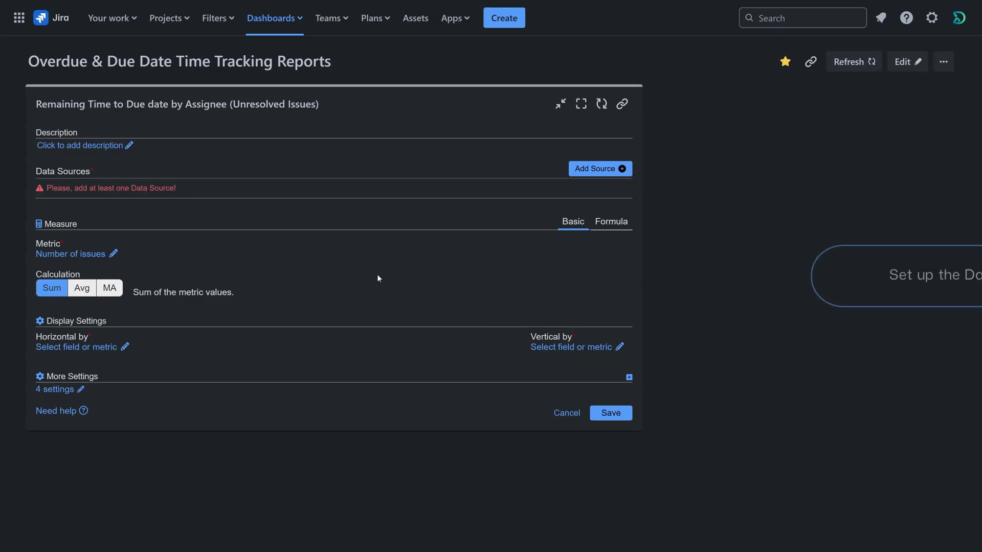
Add a data source named "Resolution is empty" with its date range turned off
click(580, 173)
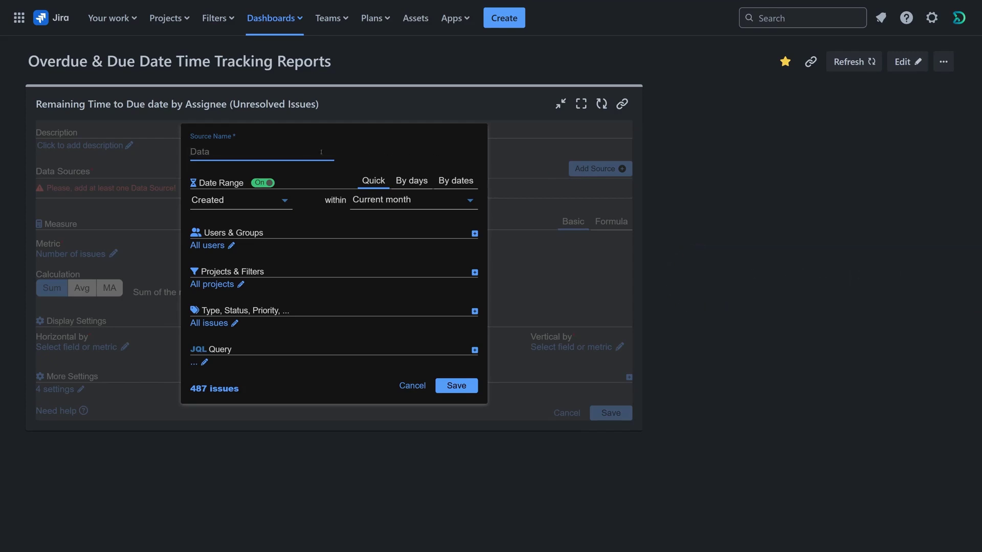
text(Resolution is empty)
click(277, 180)
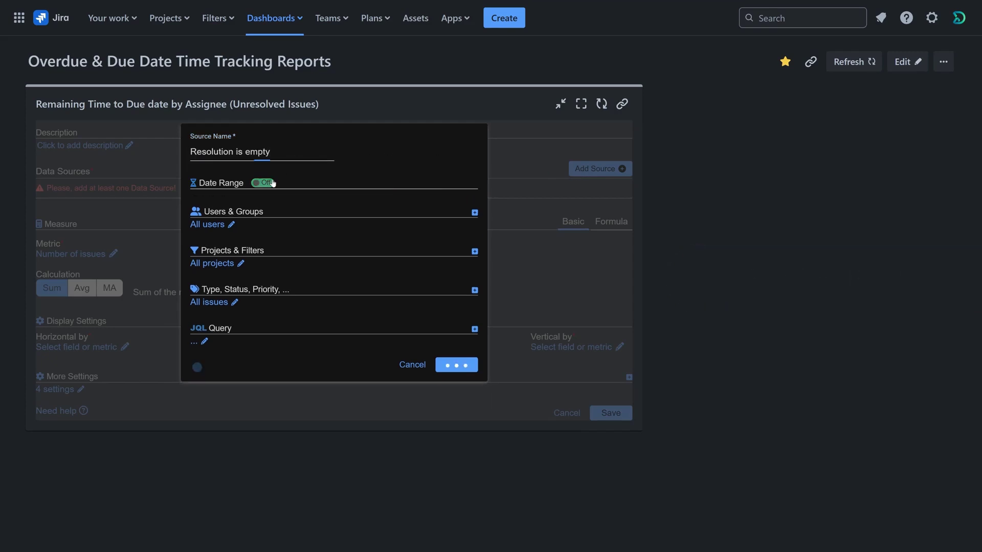
Limit the data source to the Stellar (SD) project
click(252, 262)
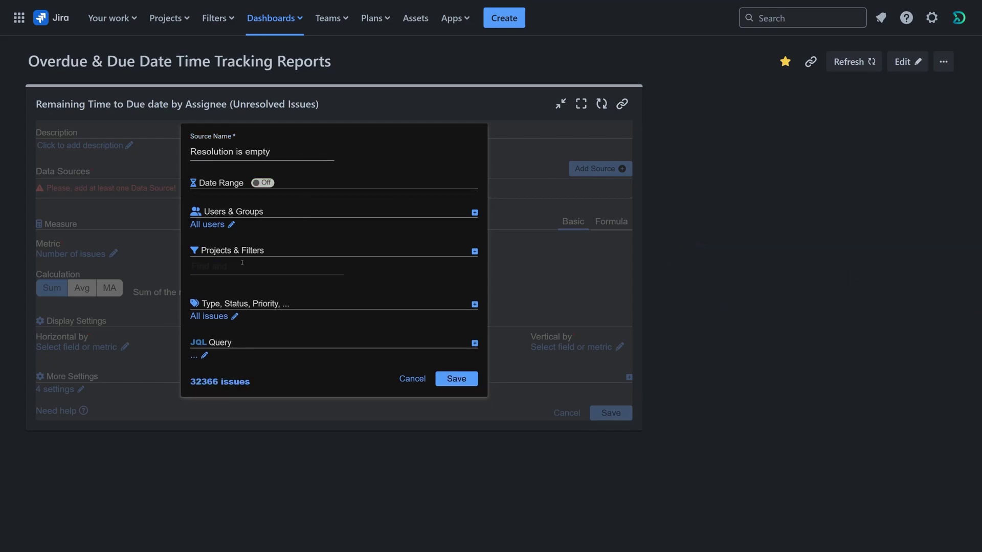
click(255, 267)
text(Stella)
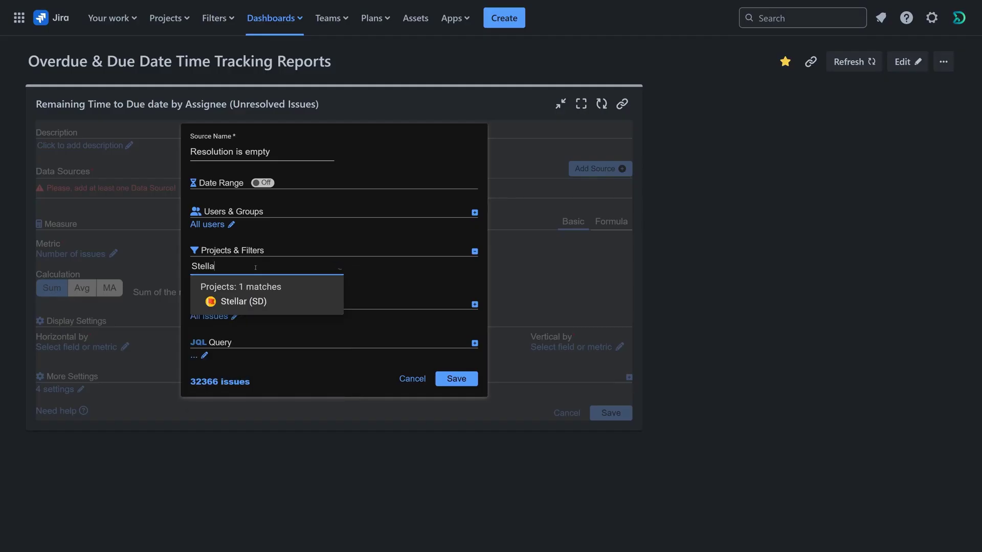
click(260, 302)
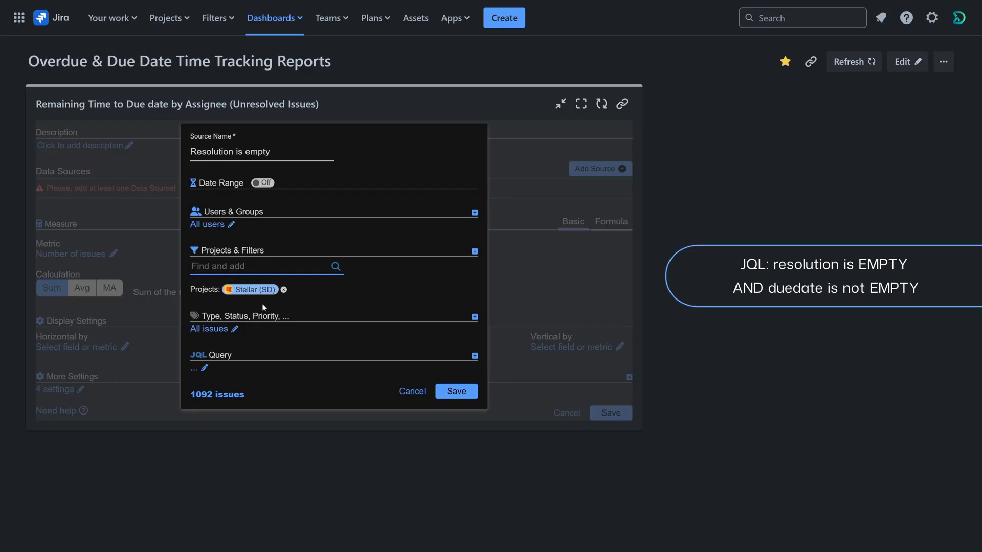
Set the data source's JQL query to "resolution is EMPTY AND duedate is not EMPTY" and save the source
click(200, 372)
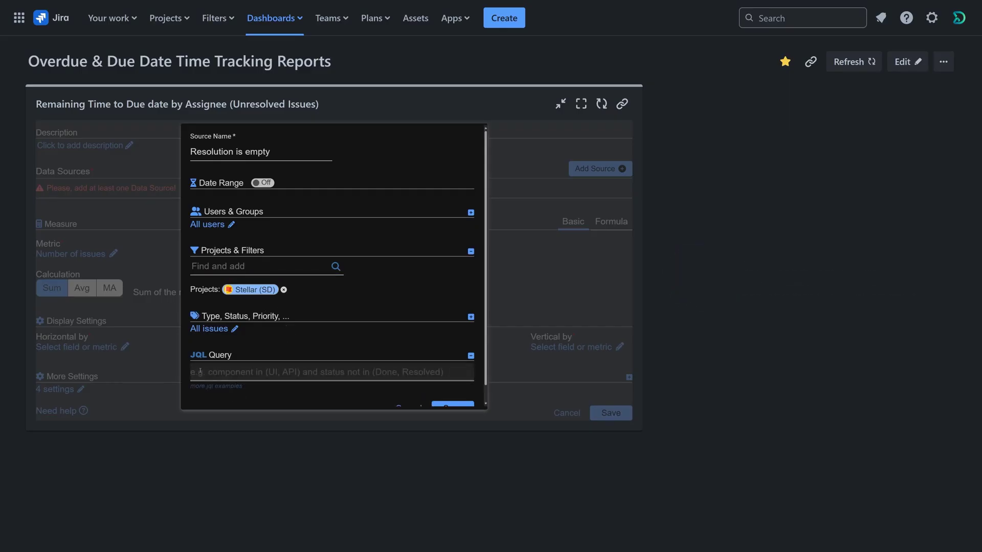
click(223, 372)
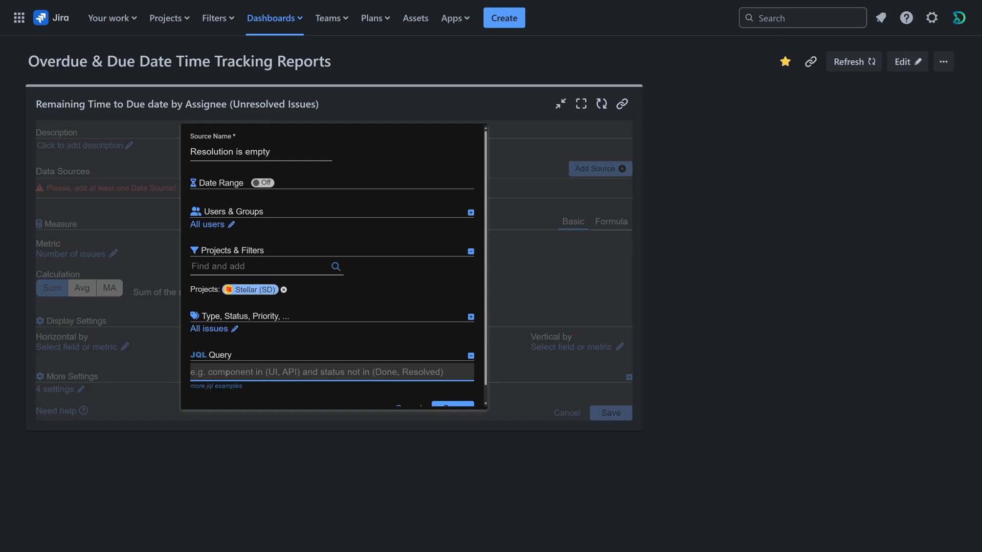
text(resolution is EMPTY AND duedate is not EMPTY)
click(297, 390)
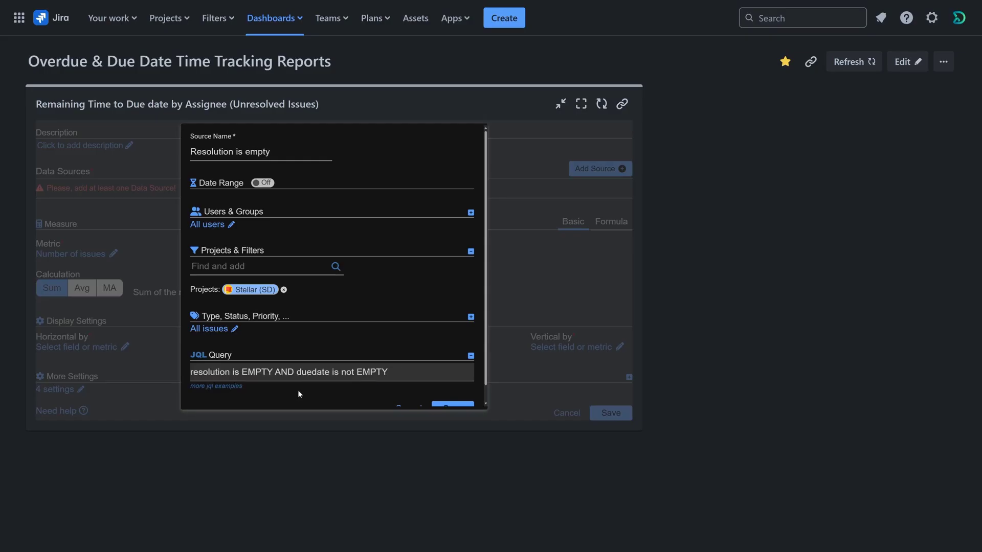
click(451, 391)
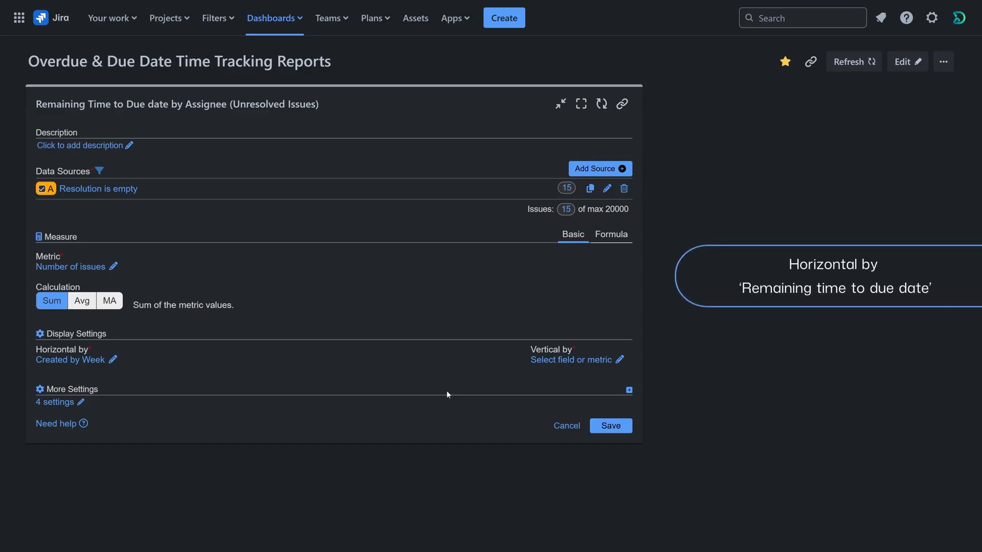
Choose Remaining time to due date as the horizontal field, with Resolved as its actual date
click(118, 360)
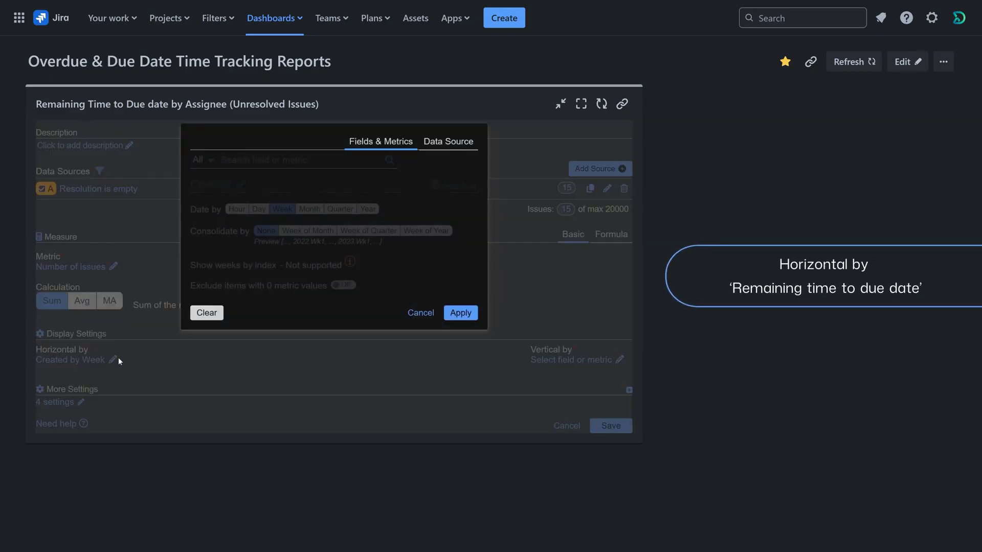
click(410, 151)
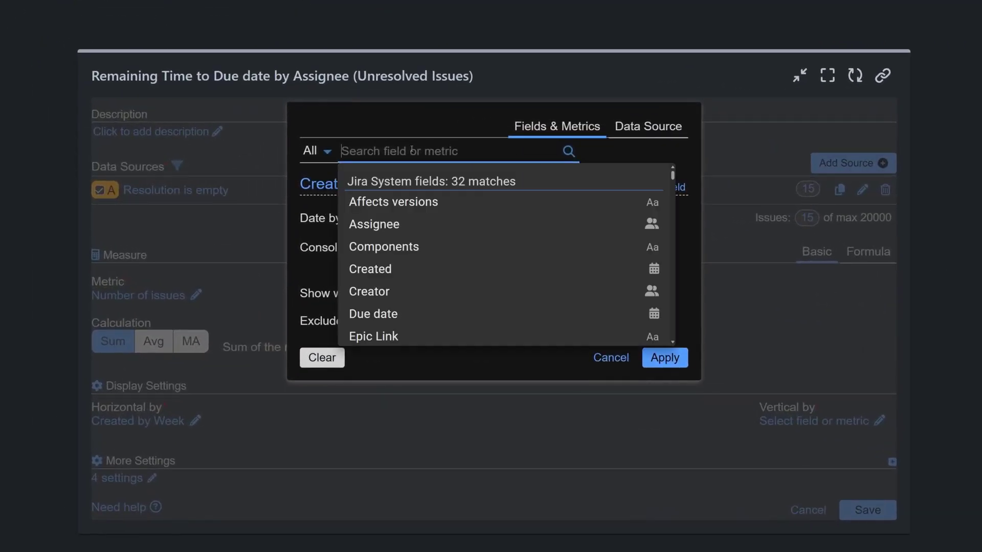
text(Remain)
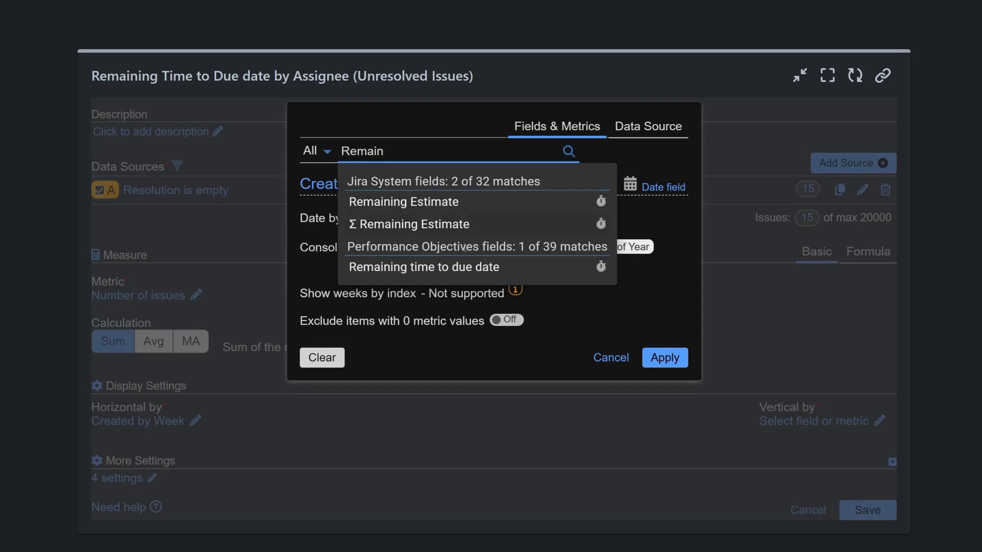
click(465, 266)
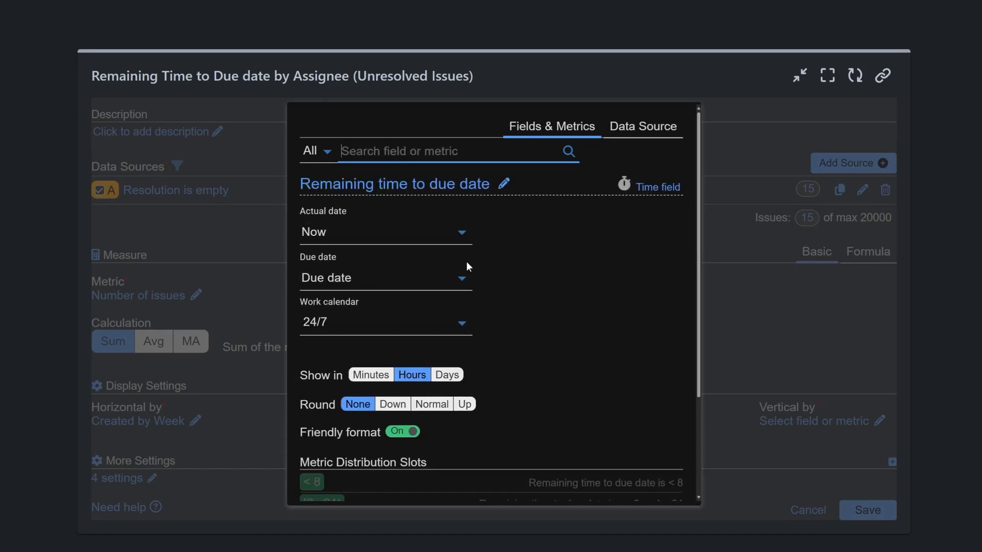
click(460, 235)
text(Res)
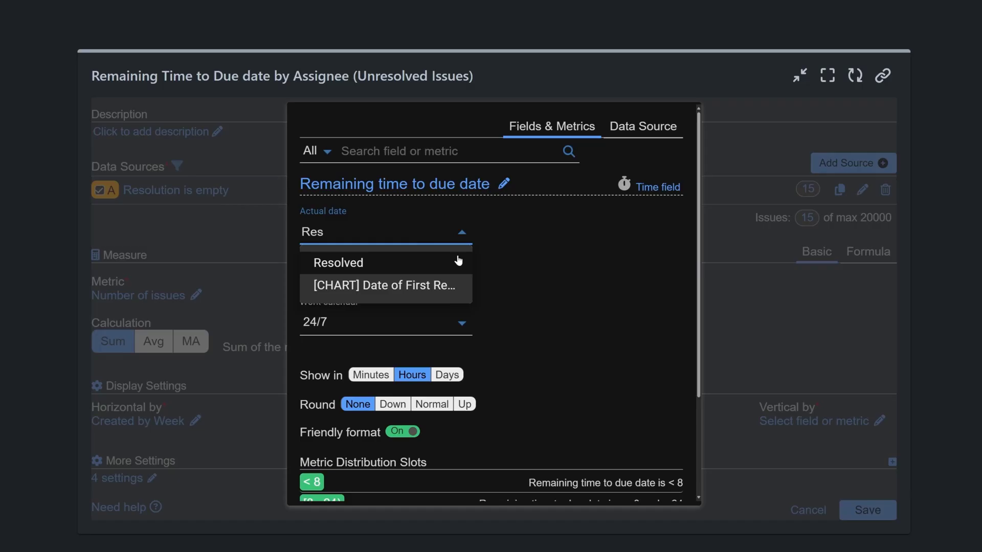
click(459, 262)
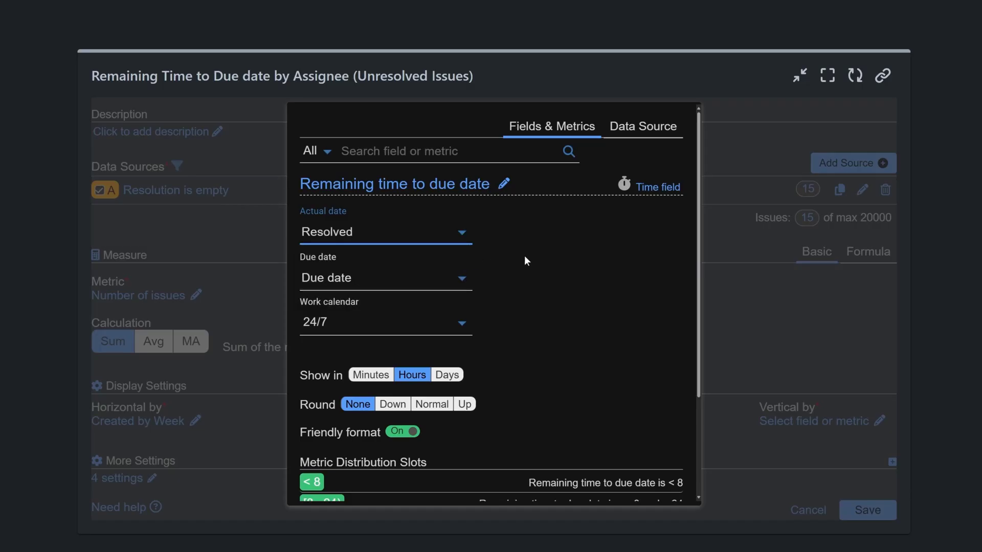
Show the remaining time in days and remove the default slot splitters 8 and 24
scroll(523, 256, down, 3)
click(454, 242)
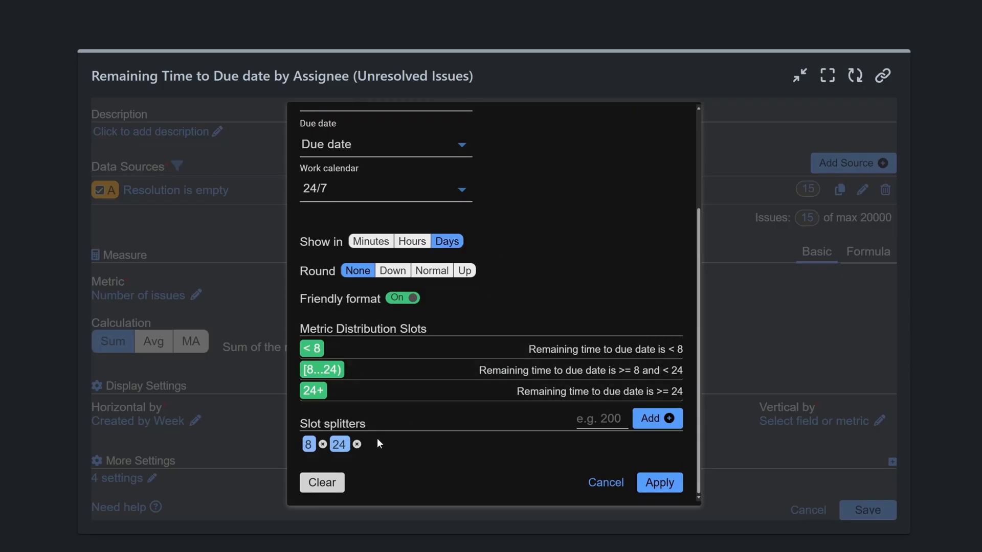
click(357, 444)
click(323, 444)
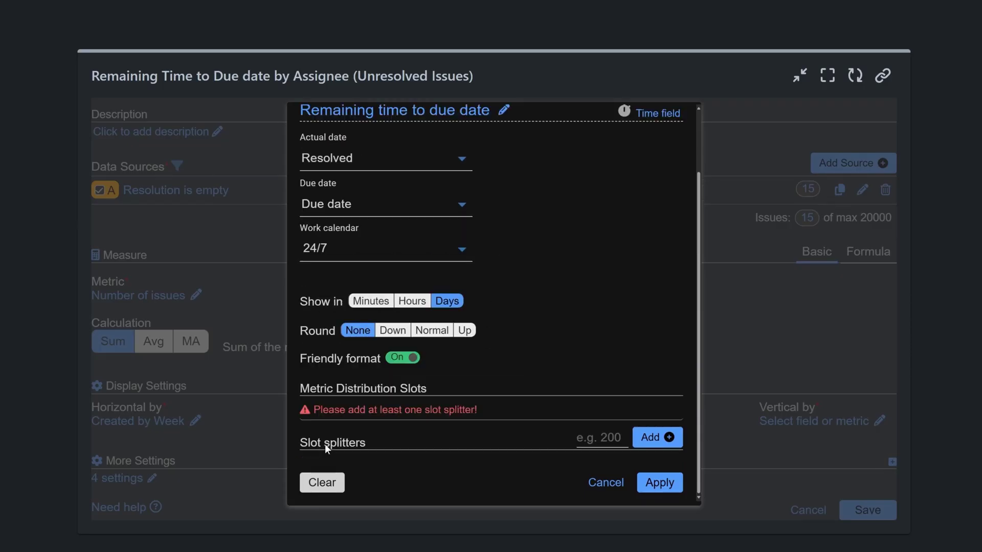
Add slot splitters 1, 2, 3, 5 and 10 to the remaining time metric and apply the horizontal field settings
click(598, 438)
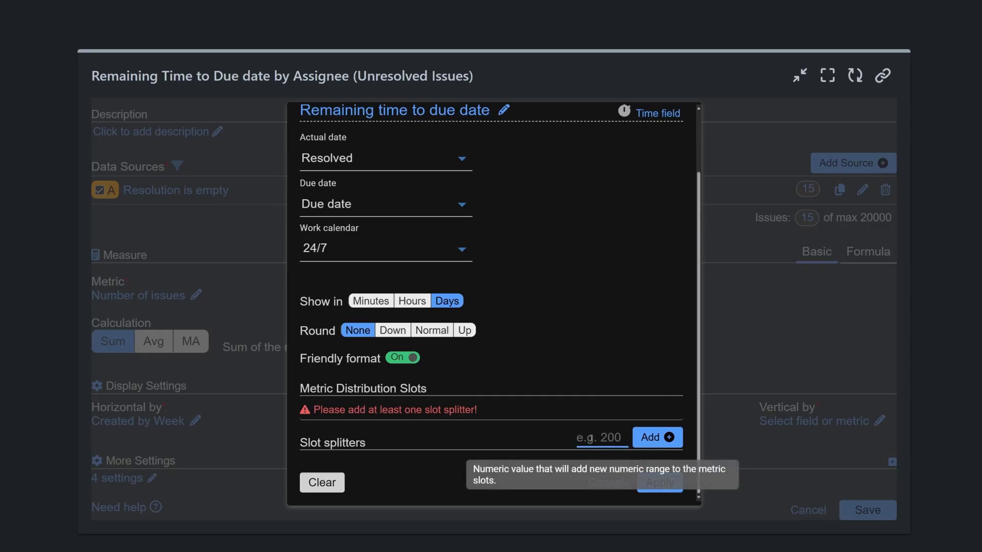
text(1)
click(651, 437)
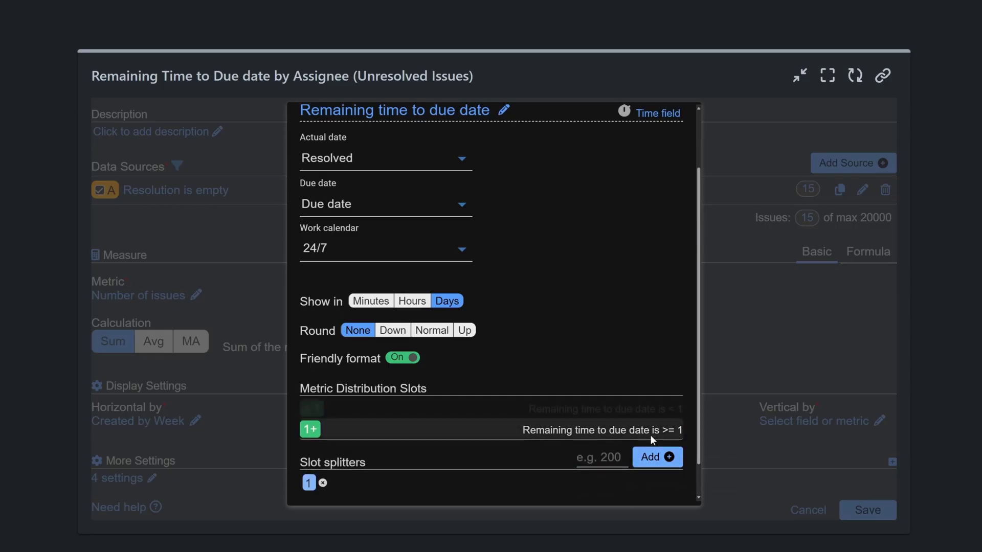
click(612, 455)
text(2)
click(643, 455)
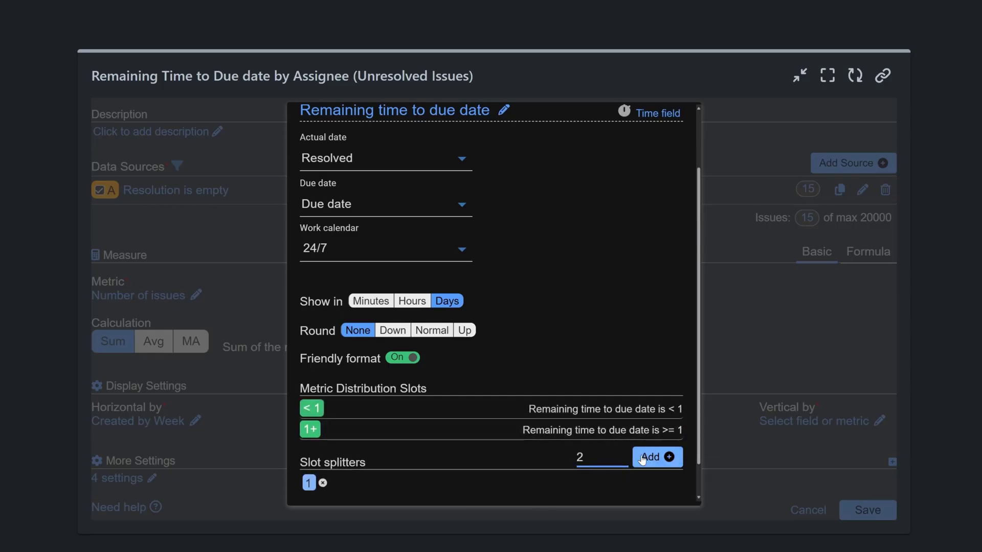
scroll(629, 440, down, 2)
click(602, 419)
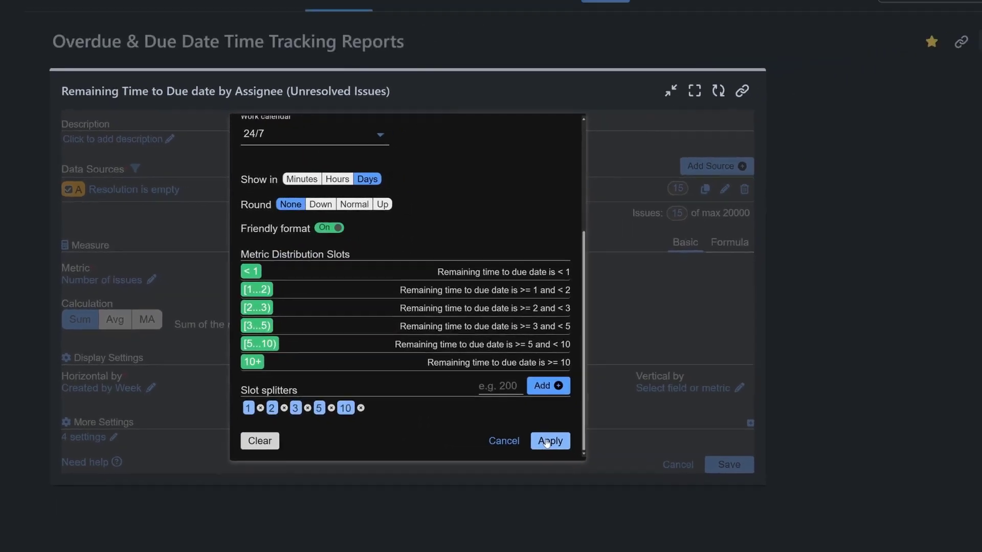
click(546, 441)
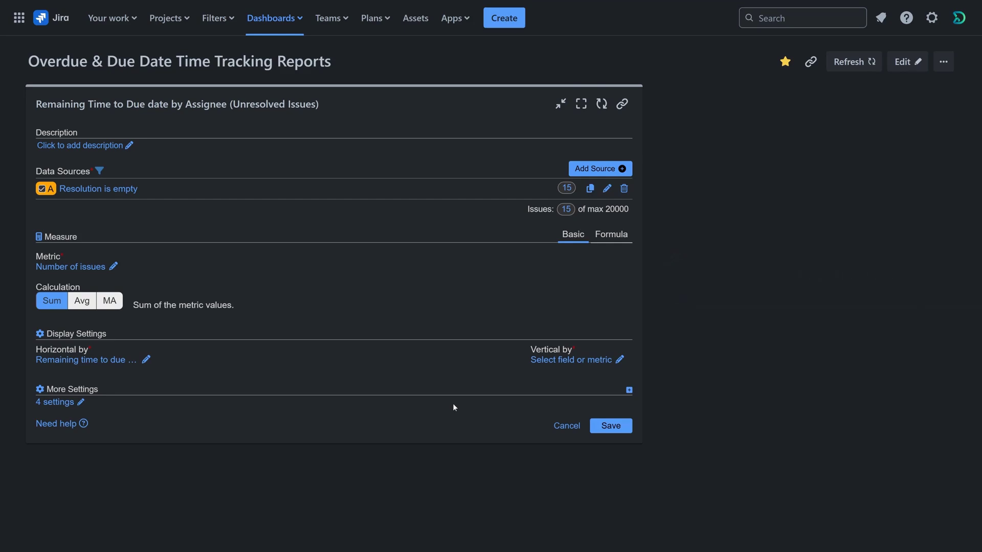
Set the vertical field to Assignee and save the remaining time report
click(542, 362)
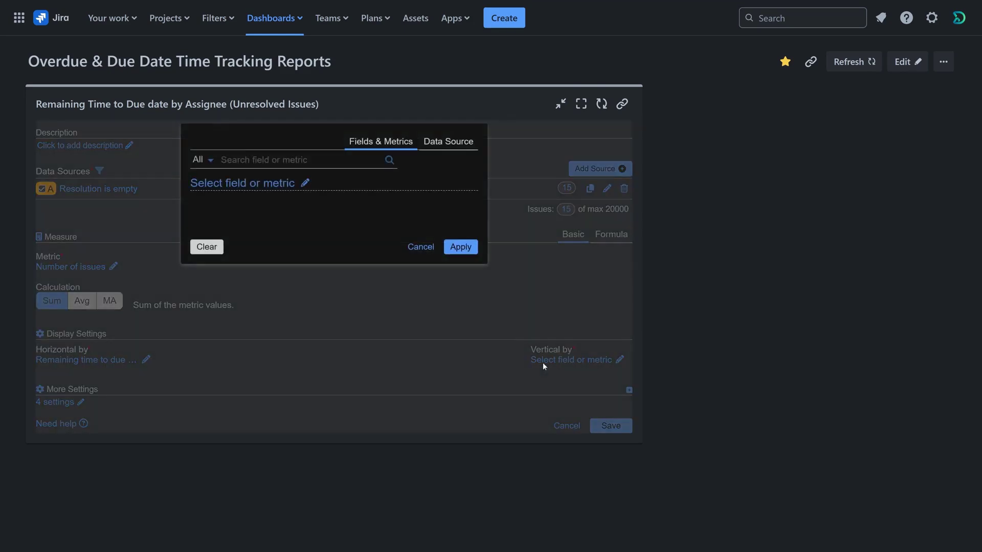
click(290, 162)
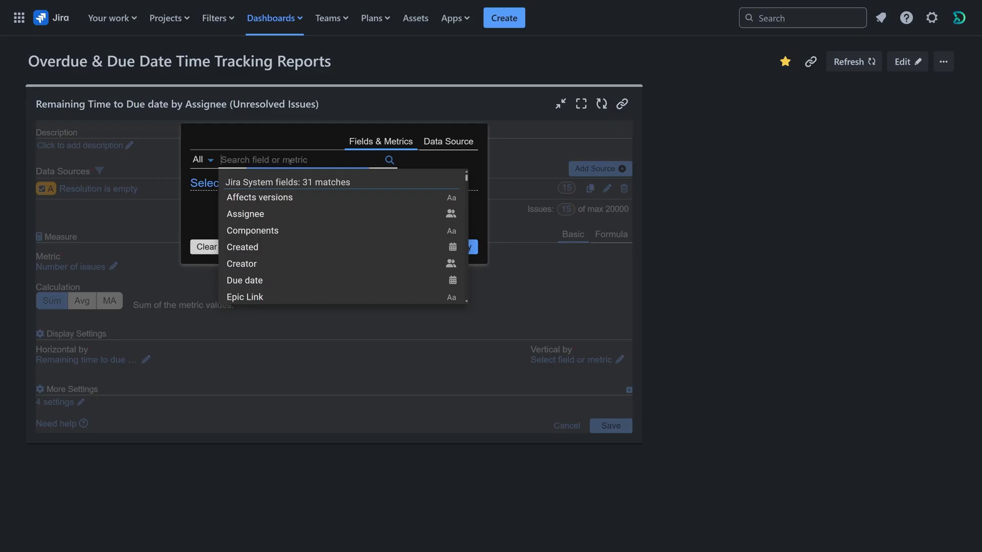
click(309, 214)
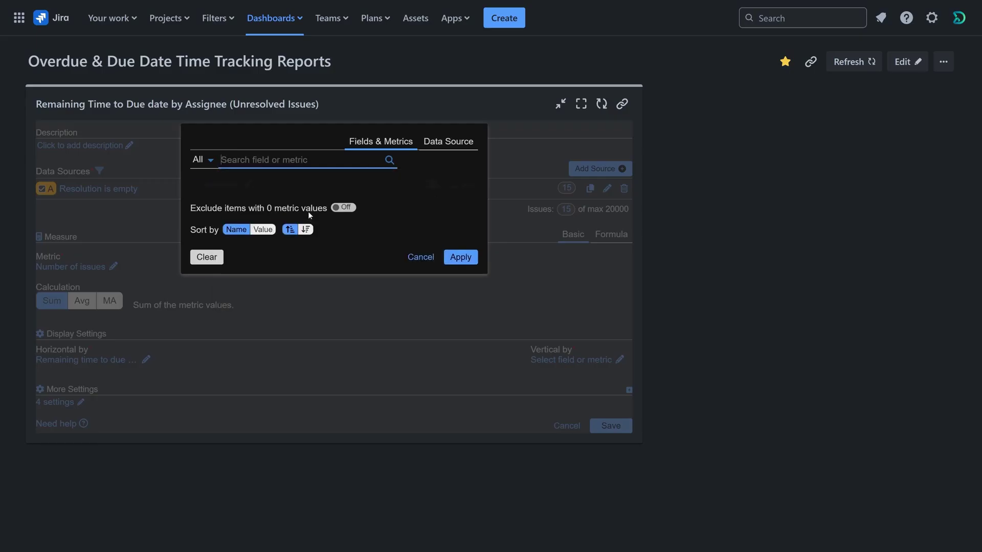
click(461, 256)
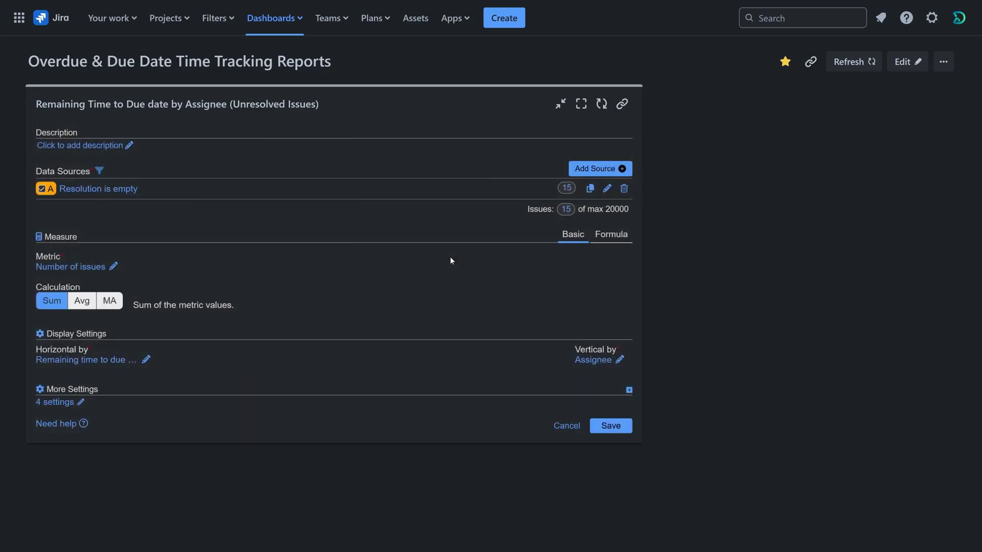
click(619, 430)
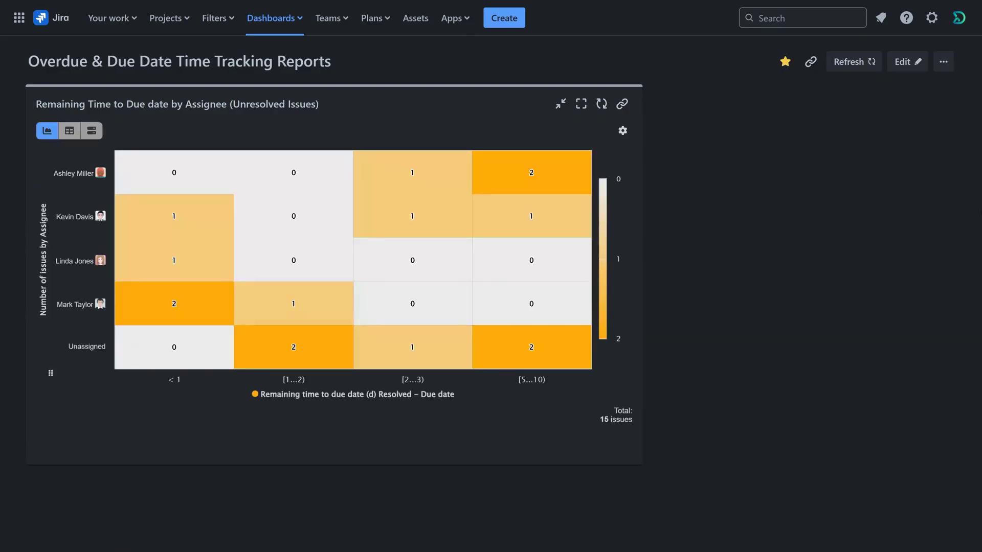
mouse_move(518, 176)
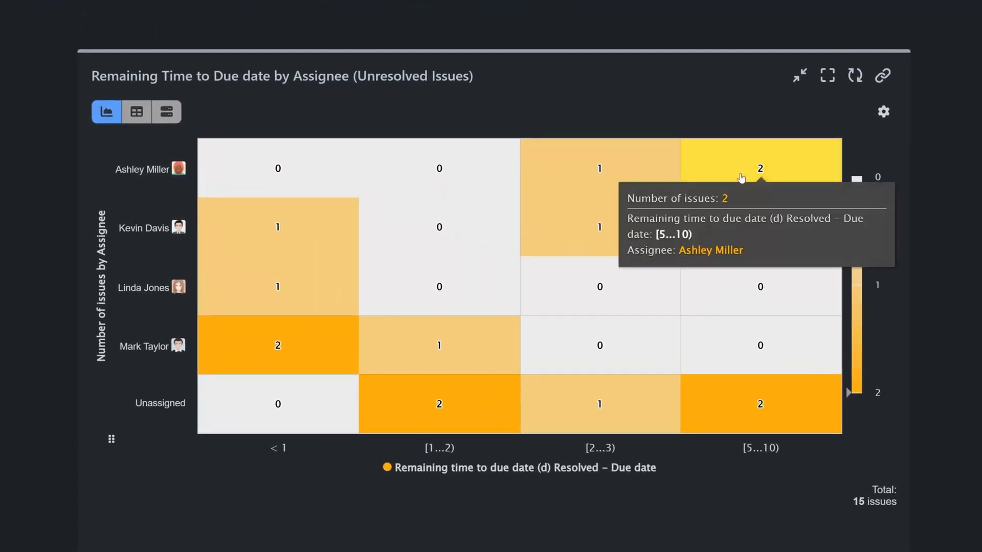
mouse_move(735, 412)
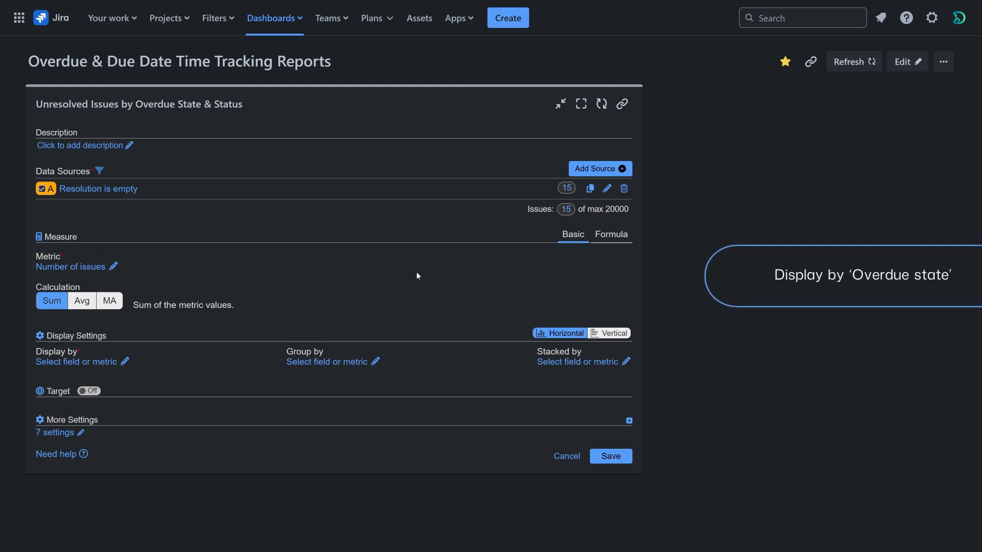
Display the Unresolved Issues by Overdue State & Status report by Overdue state, with Resolved as the actual date
click(80, 363)
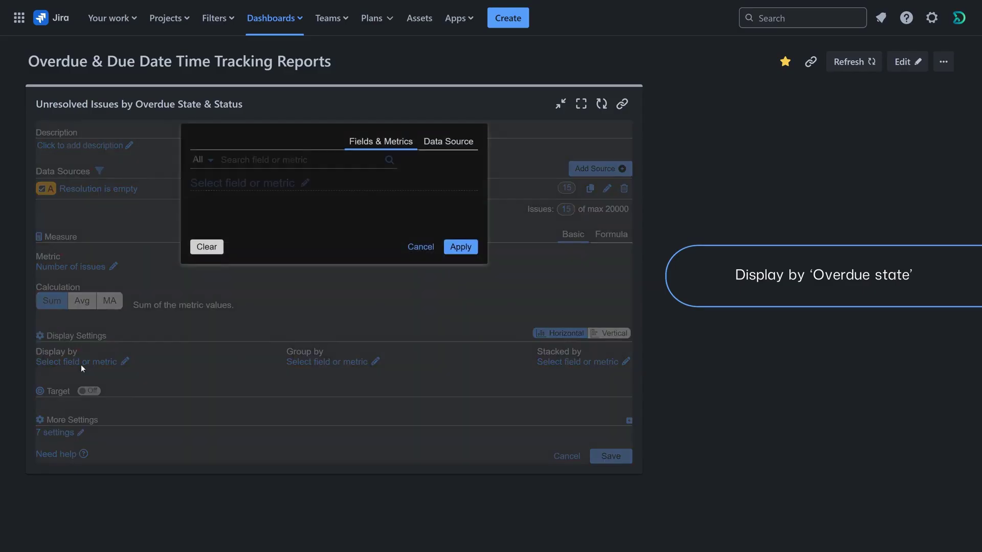
click(297, 160)
text(Overdue)
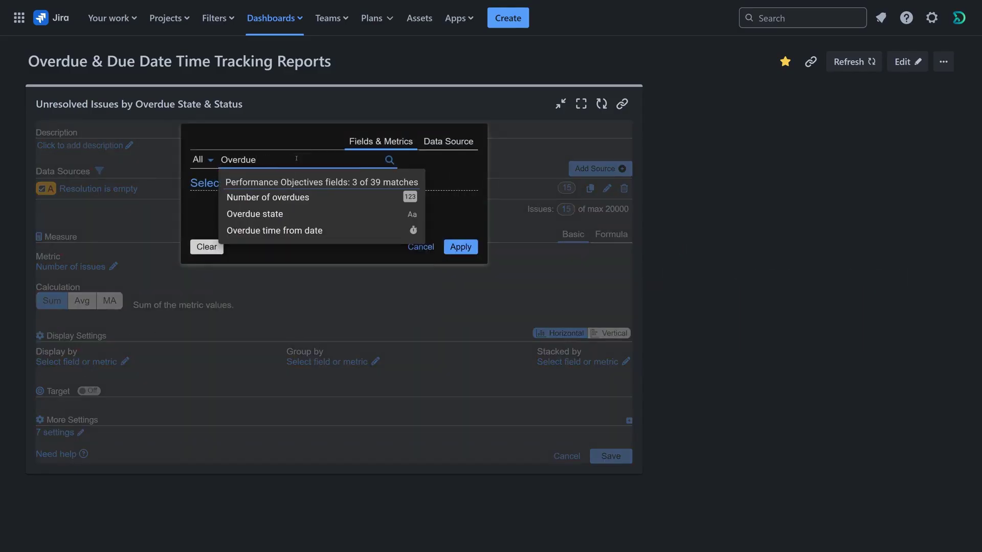
click(325, 213)
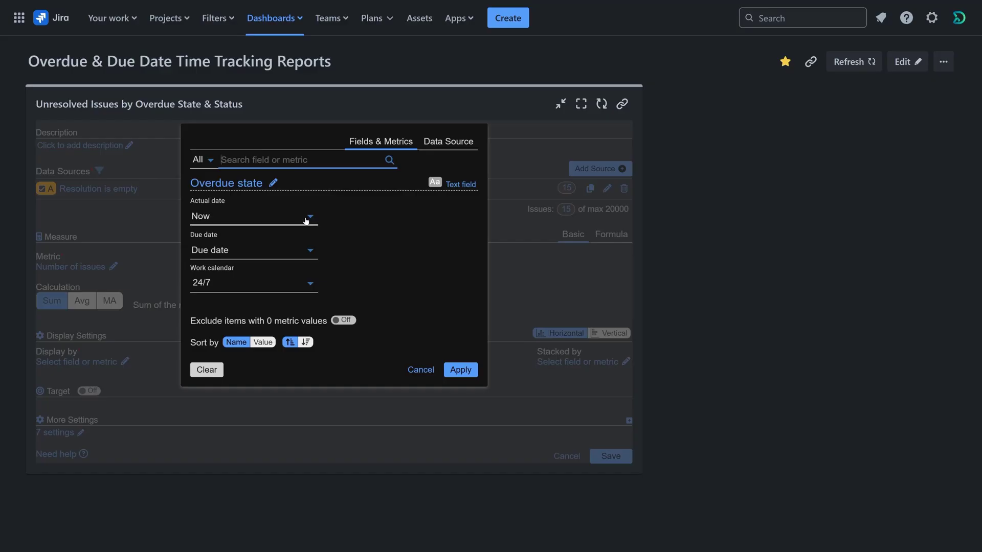
click(306, 219)
text(Res)
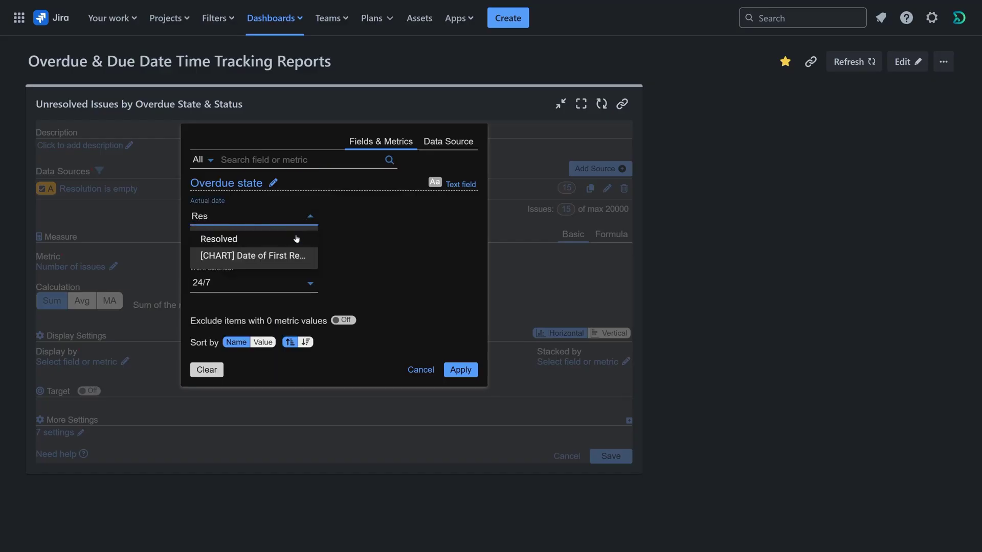
click(296, 238)
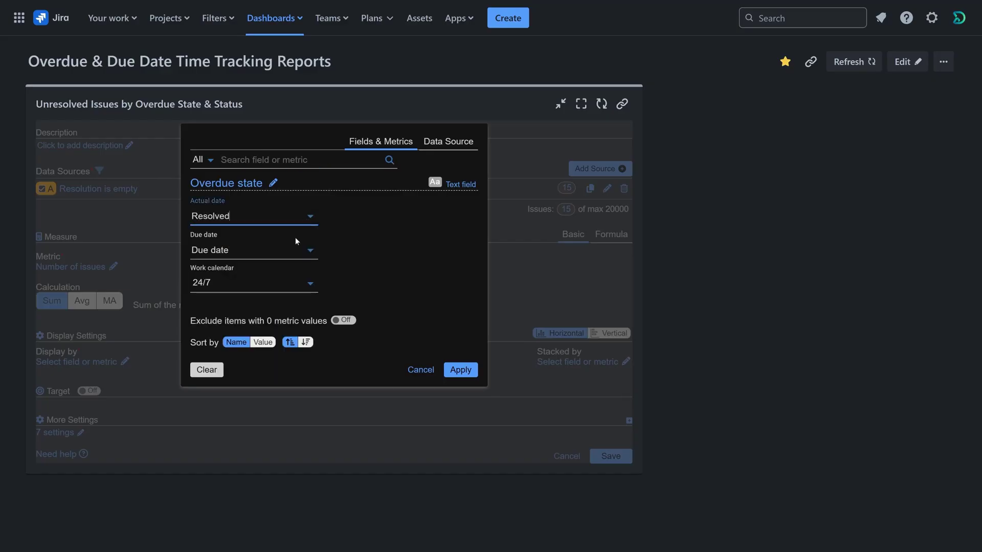
click(453, 368)
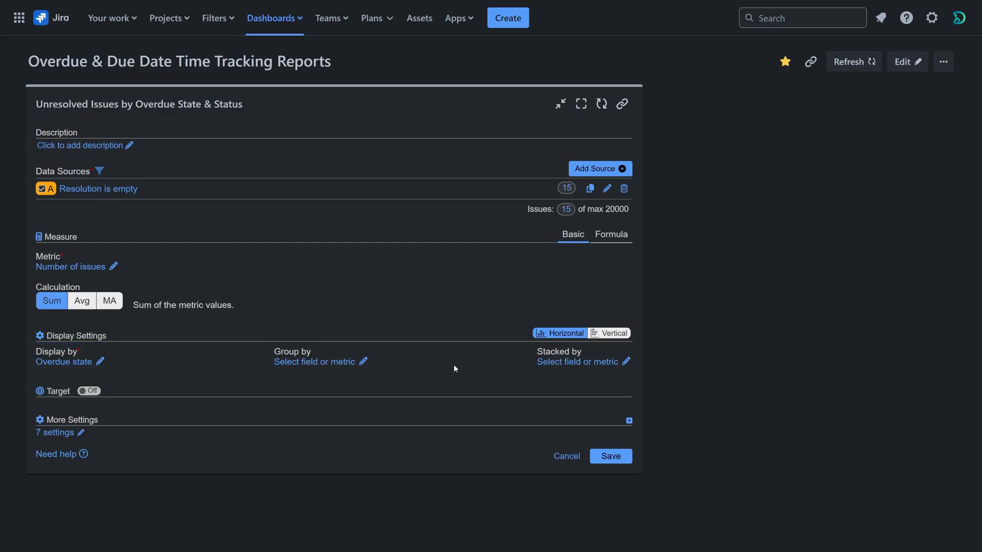
Stack the Unresolved Issues by Overdue State & Status report by Status, save it, and inspect its Overdue column
click(570, 362)
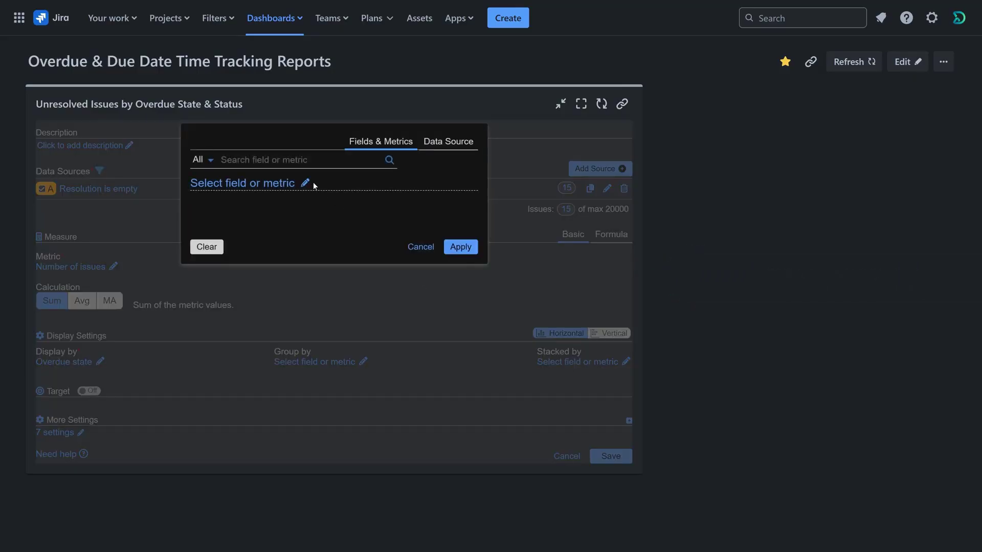
click(286, 160)
text(Sta)
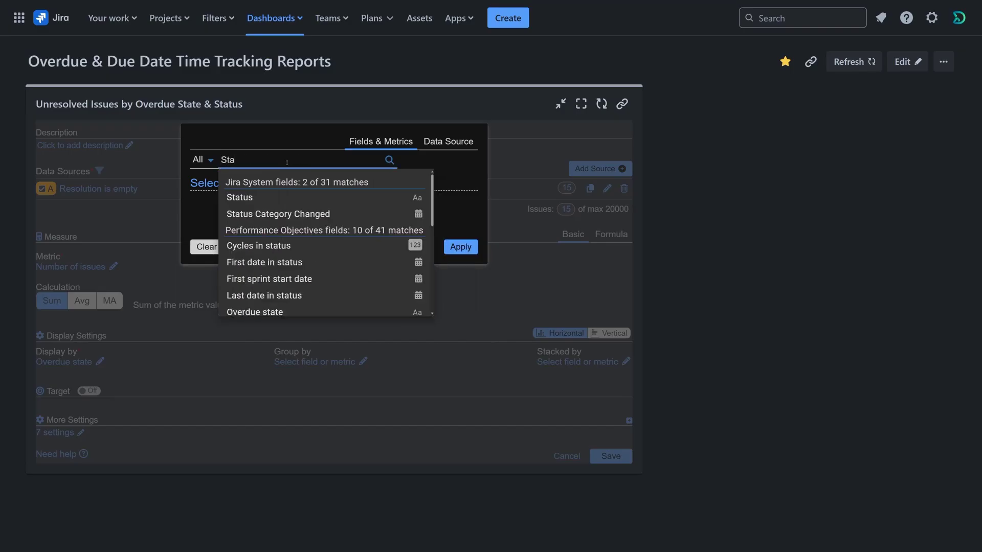
click(292, 197)
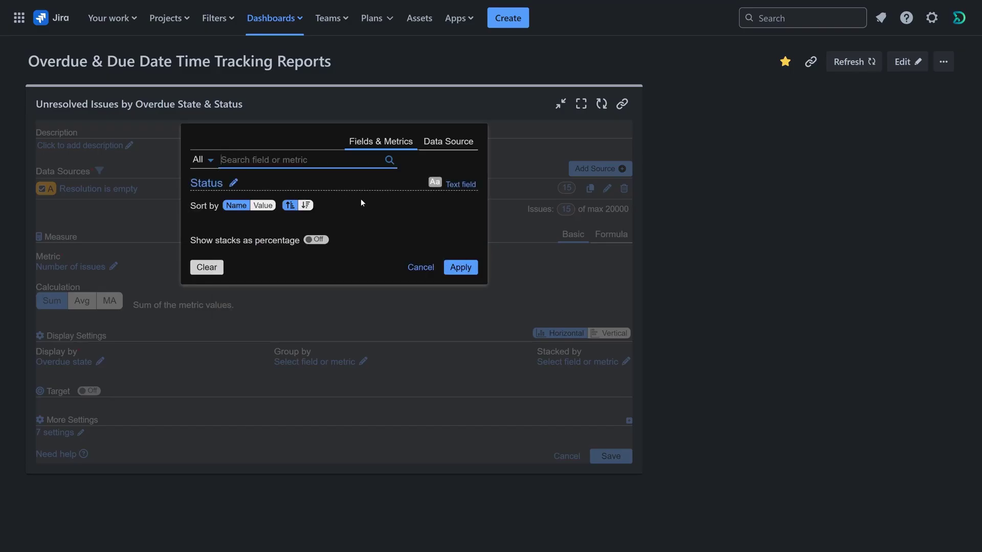
click(450, 268)
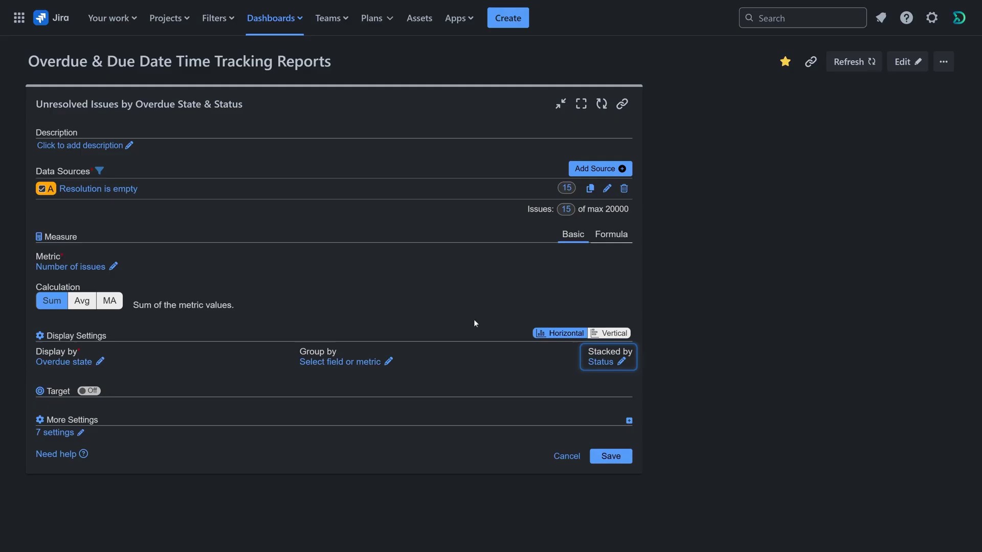
click(597, 454)
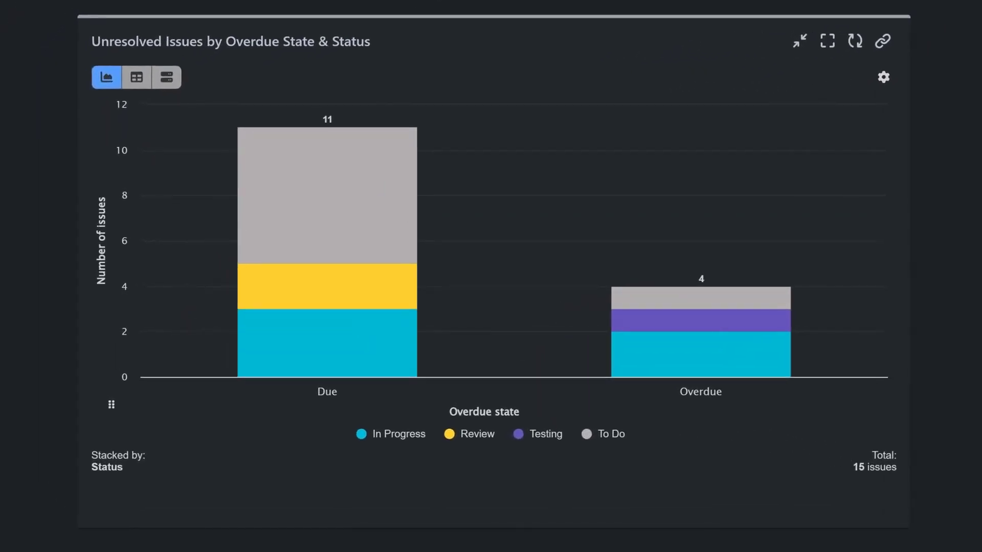
mouse_move(707, 308)
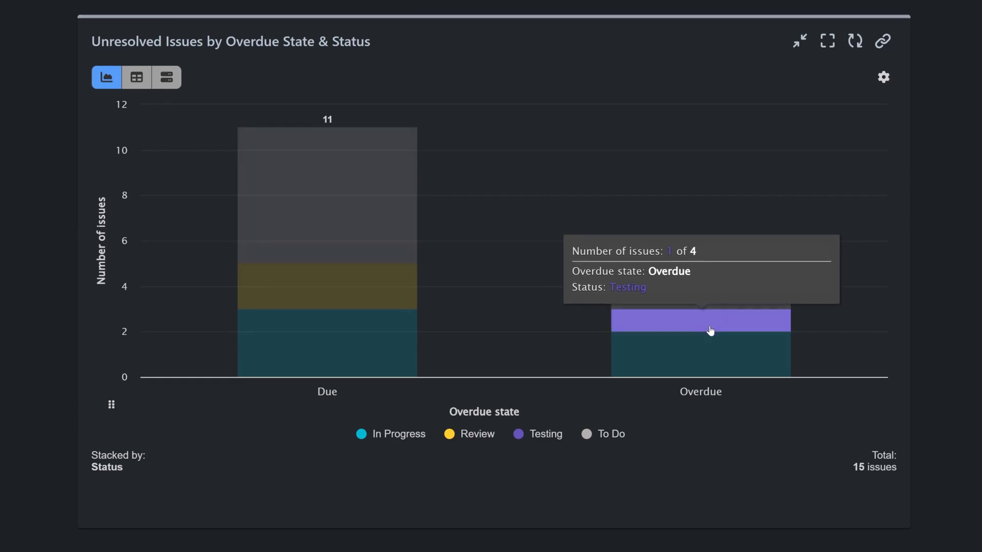
click(714, 366)
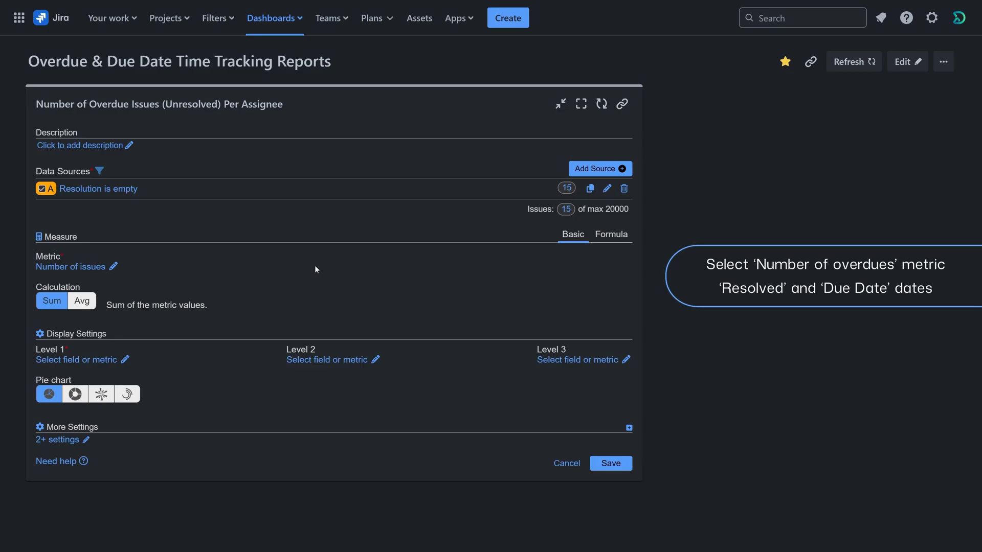
Set the metric of the overdue issues per assignee report to Number of overdues, with Resolved as the actual date
click(113, 266)
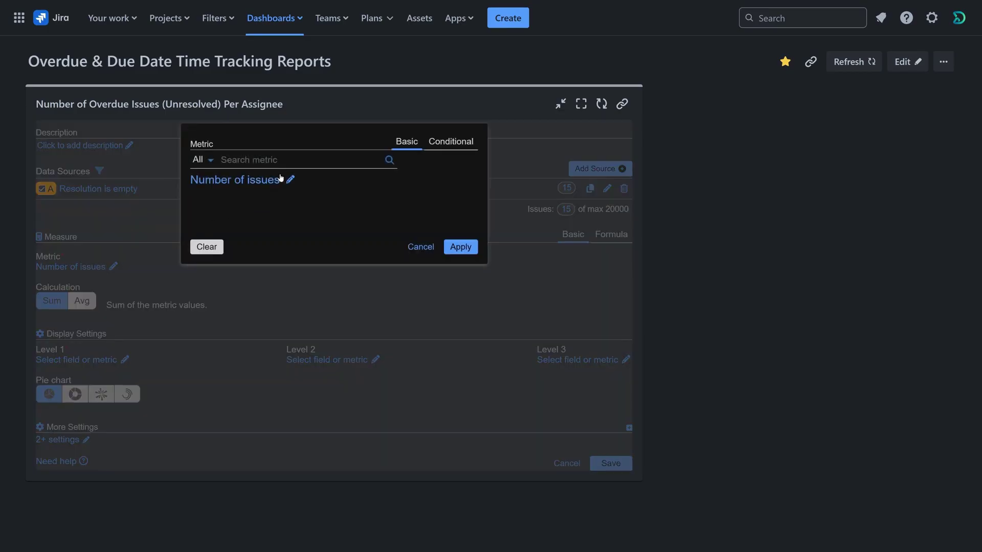
click(287, 159)
text(Number of over)
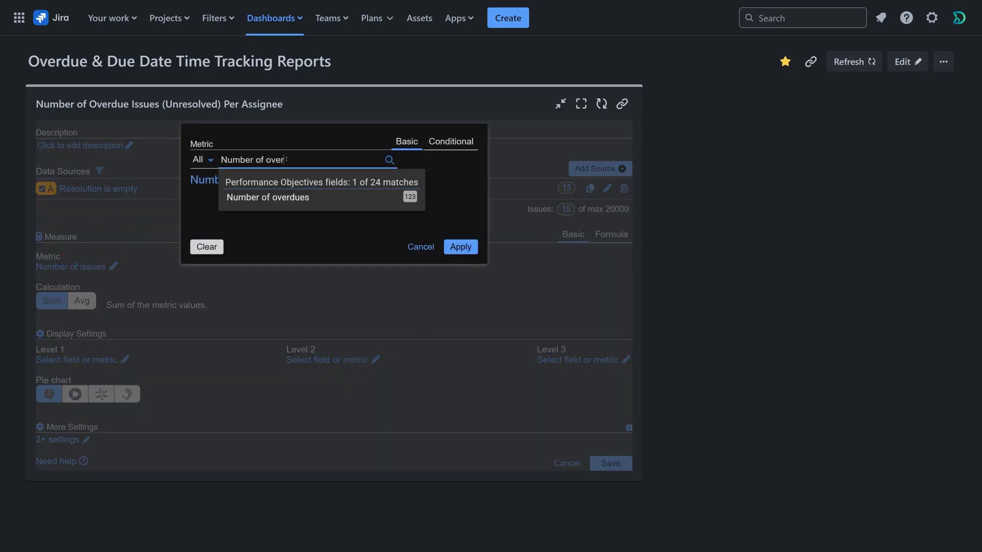
click(310, 197)
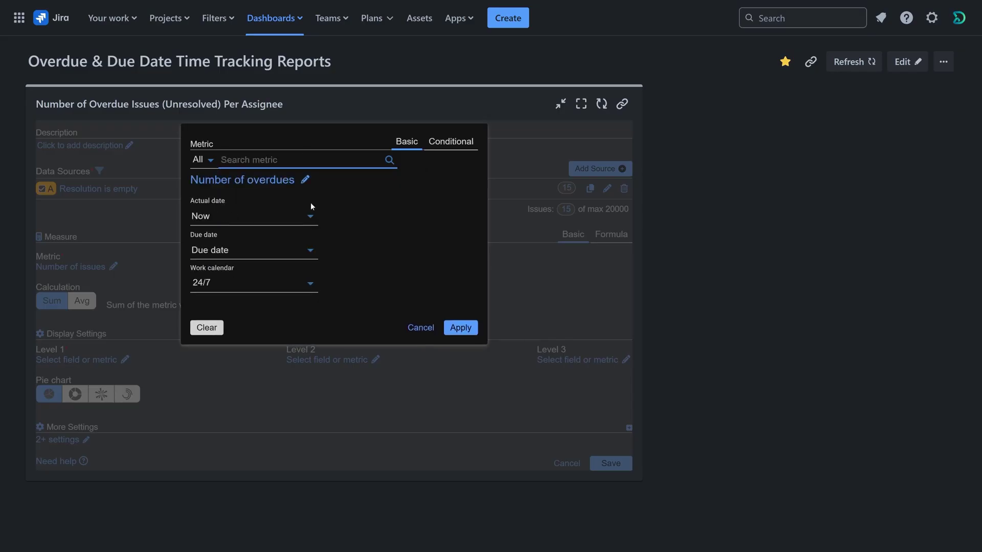
click(309, 217)
text(Res)
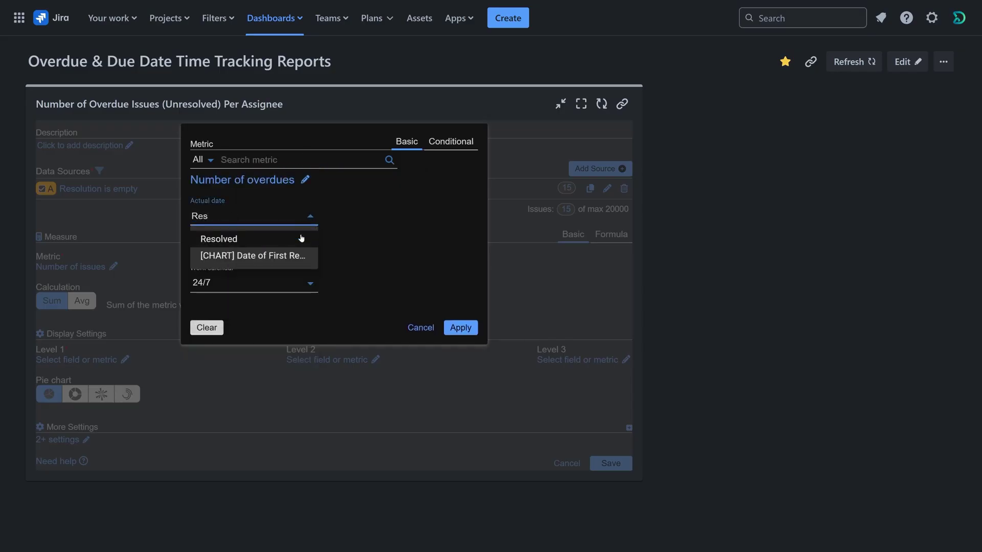
click(300, 236)
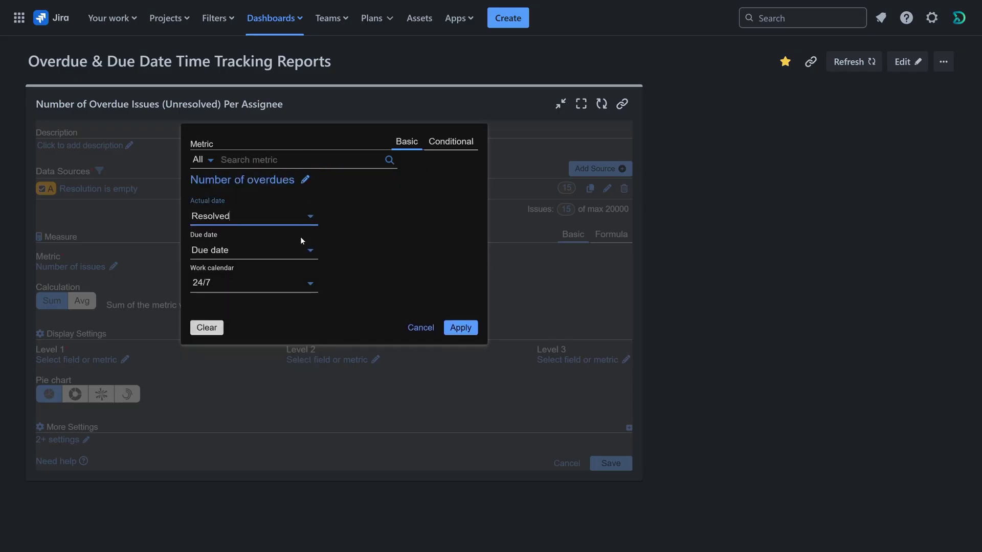
click(449, 327)
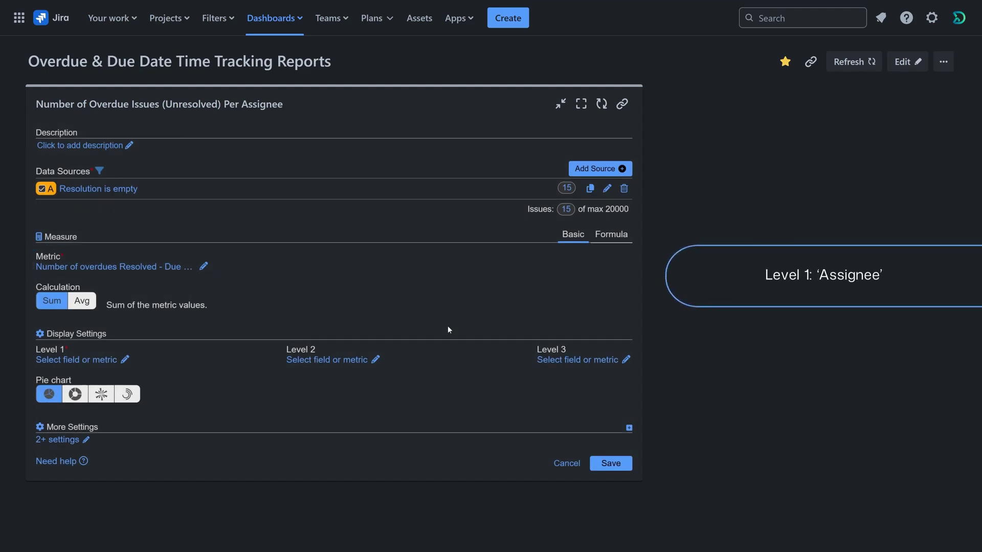
Set the pie chart's Level 1 to Assignee and Level 2 to Status
click(125, 359)
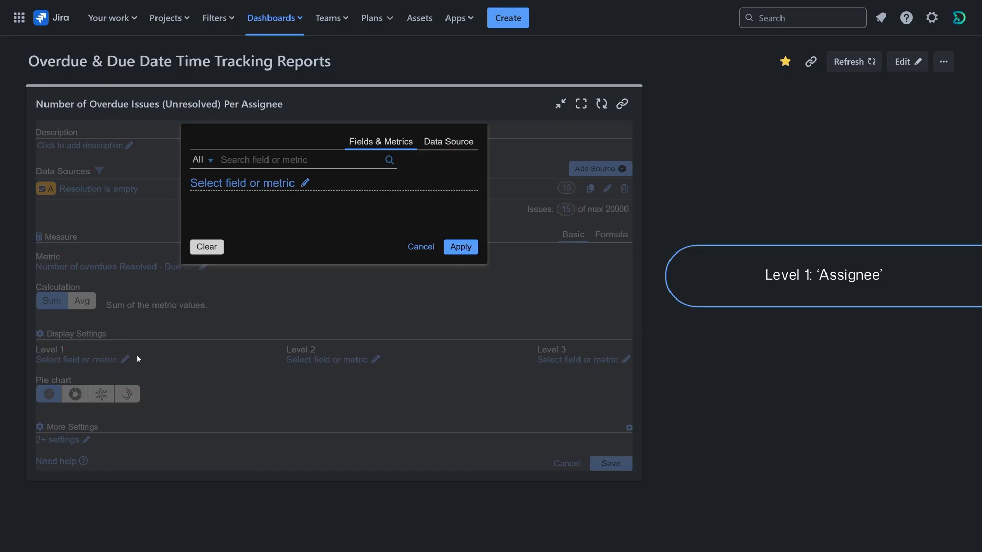
click(286, 161)
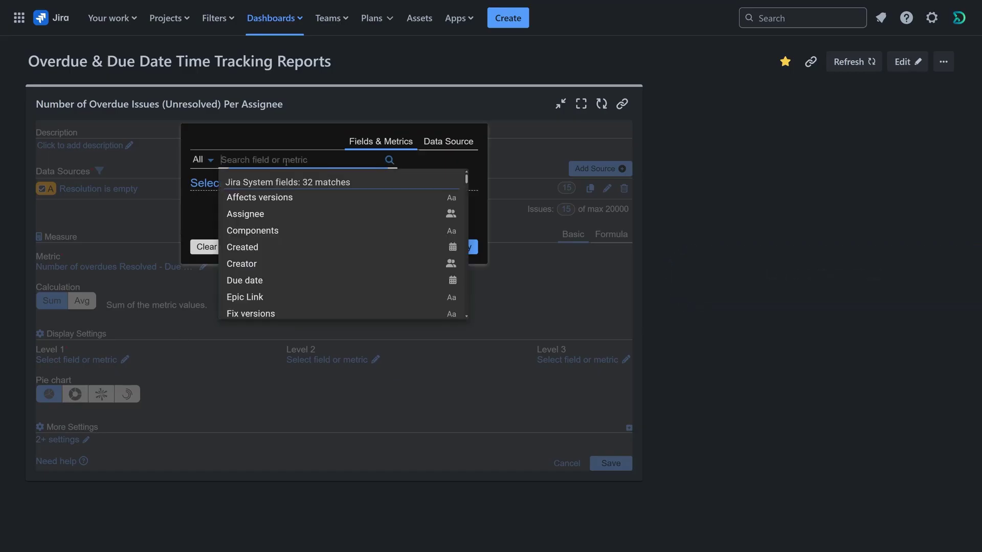
click(302, 213)
click(460, 258)
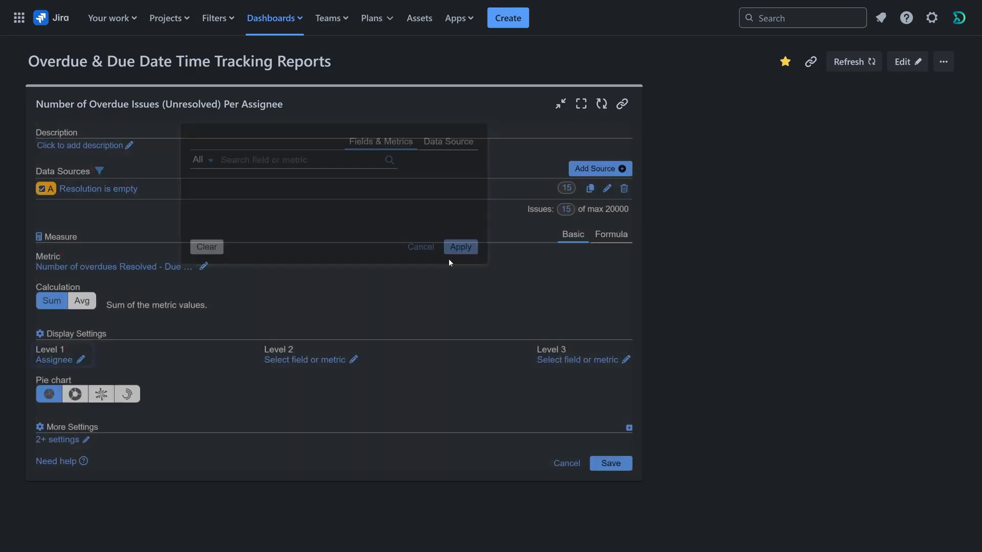
click(340, 360)
click(279, 164)
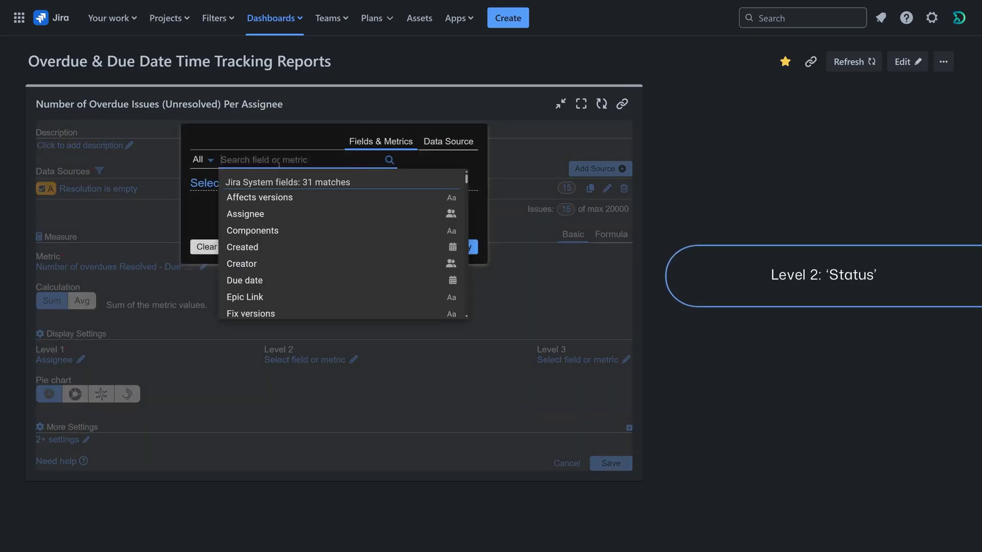
text(Sta)
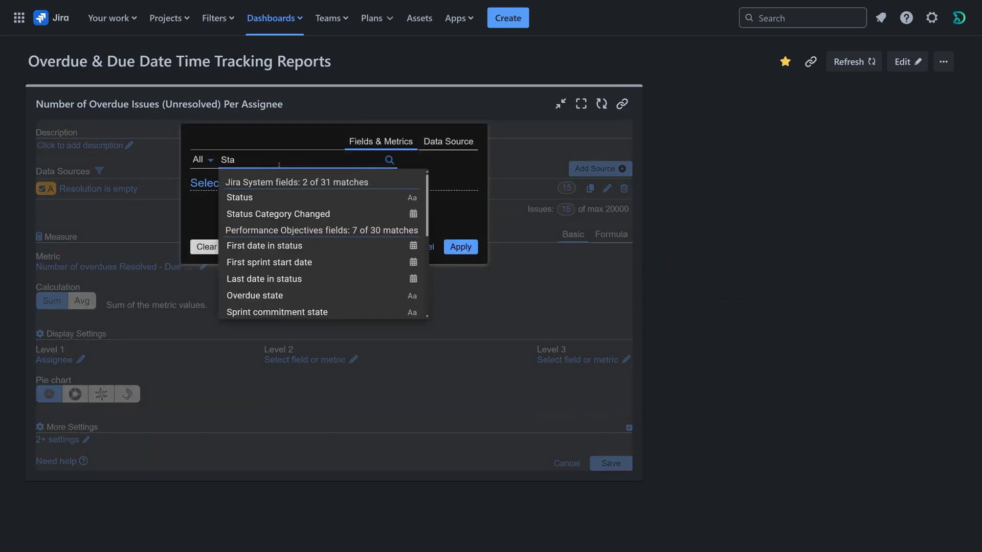
click(282, 197)
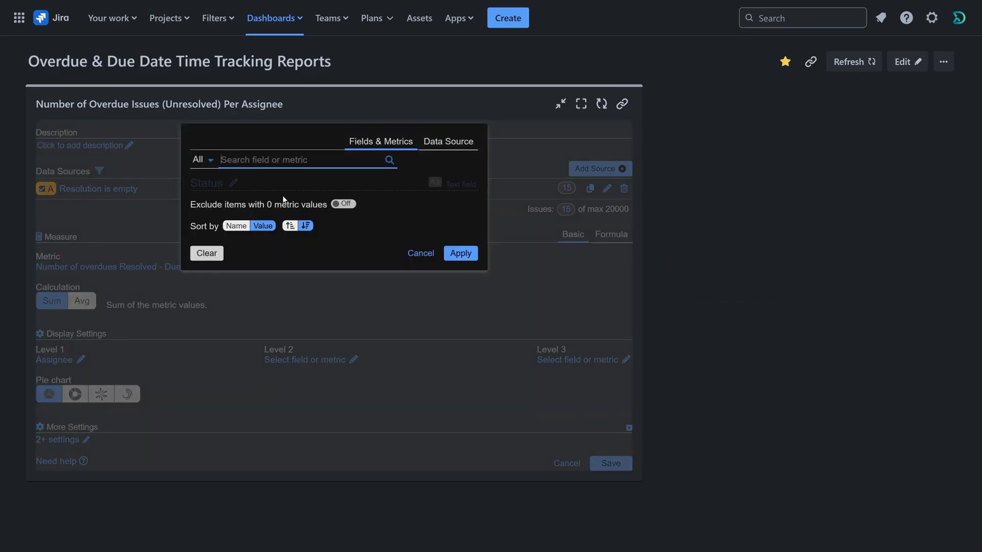
click(452, 253)
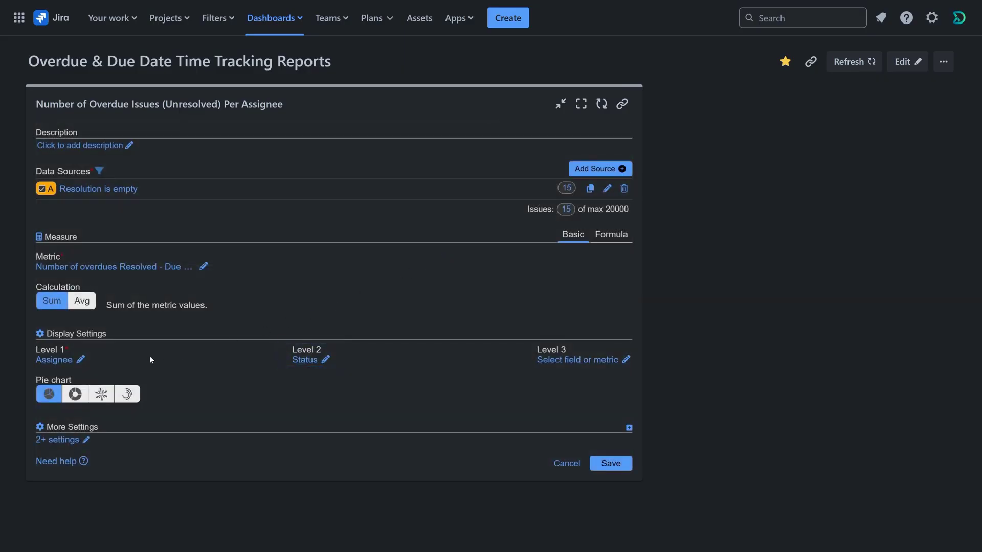
Switch the overdue issues per assignee report to a donut chart and save it
click(76, 394)
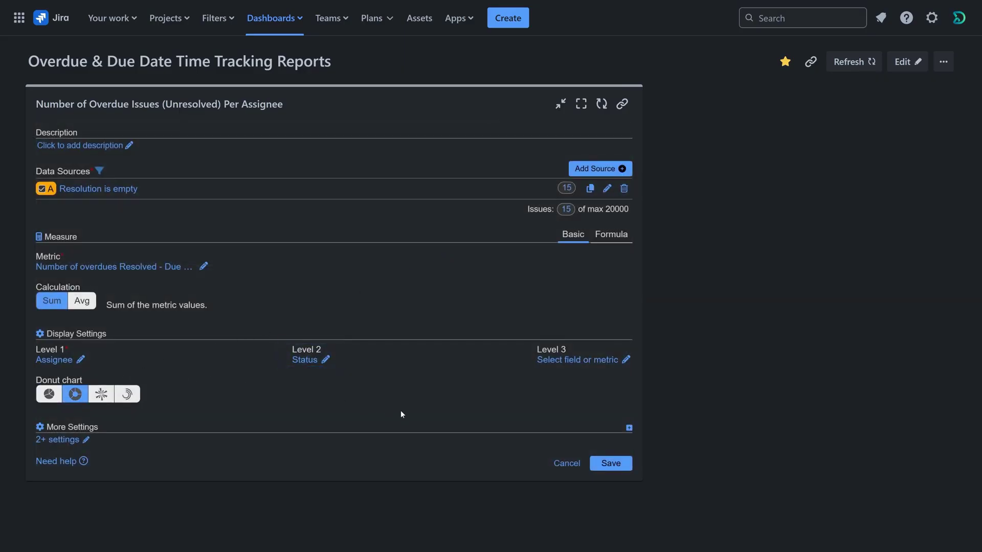
click(611, 463)
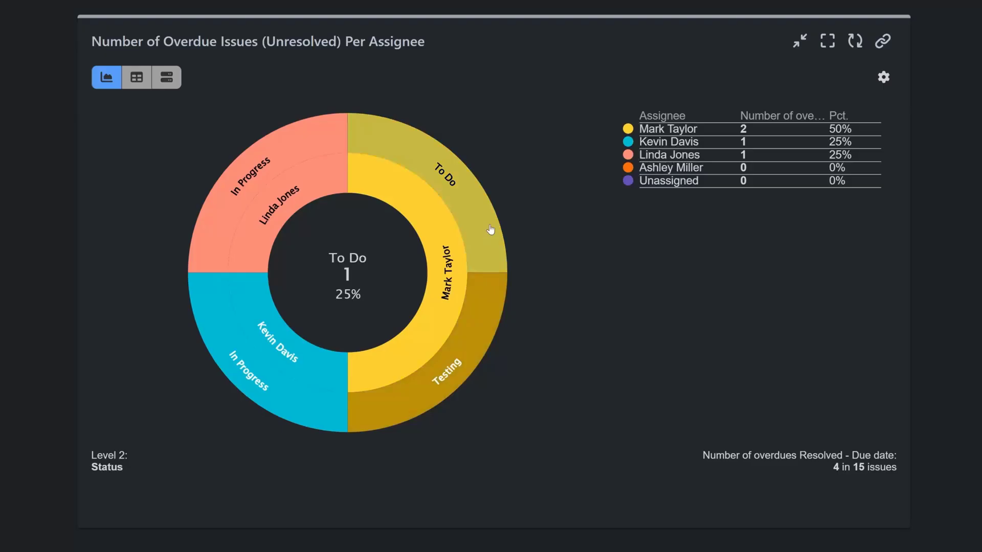
mouse_move(443, 249)
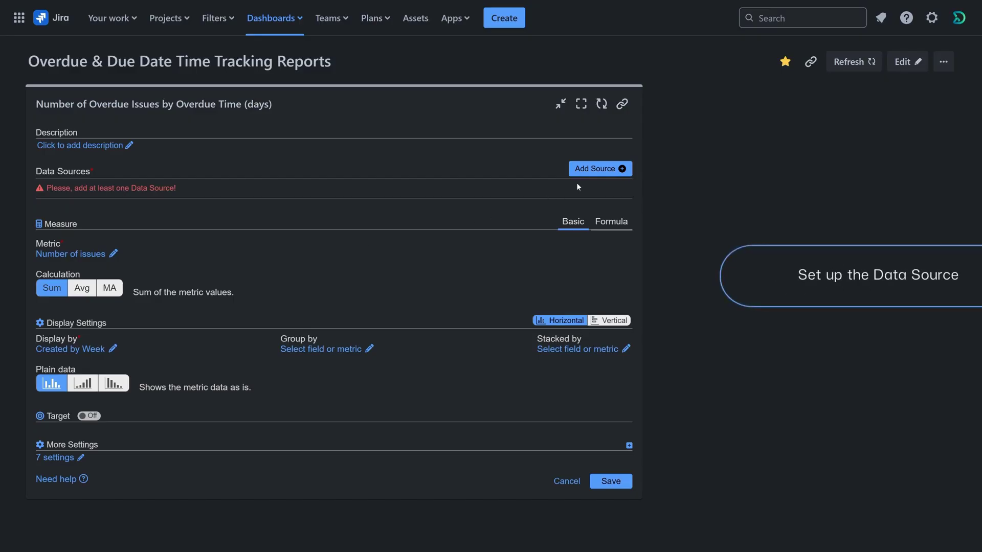
Add a data source named All Issues Stellar Project with the date range off, limited to the Stellar (SD) project
click(588, 172)
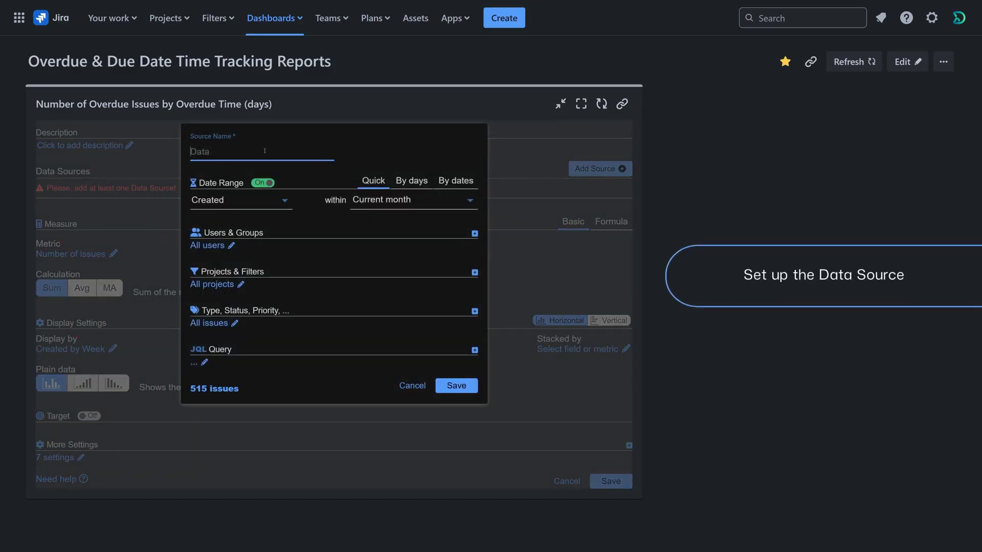
text(All Issues Stellar Project)
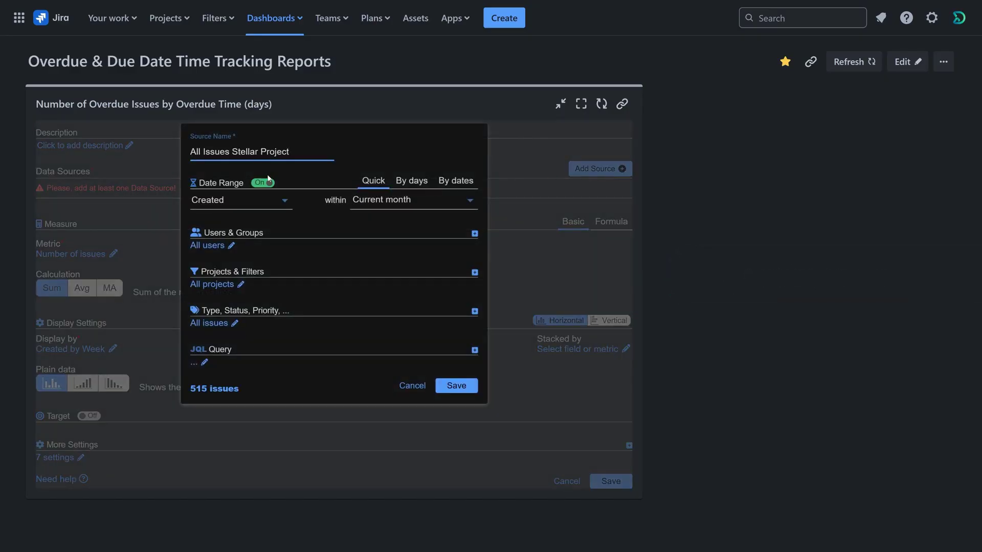
click(263, 183)
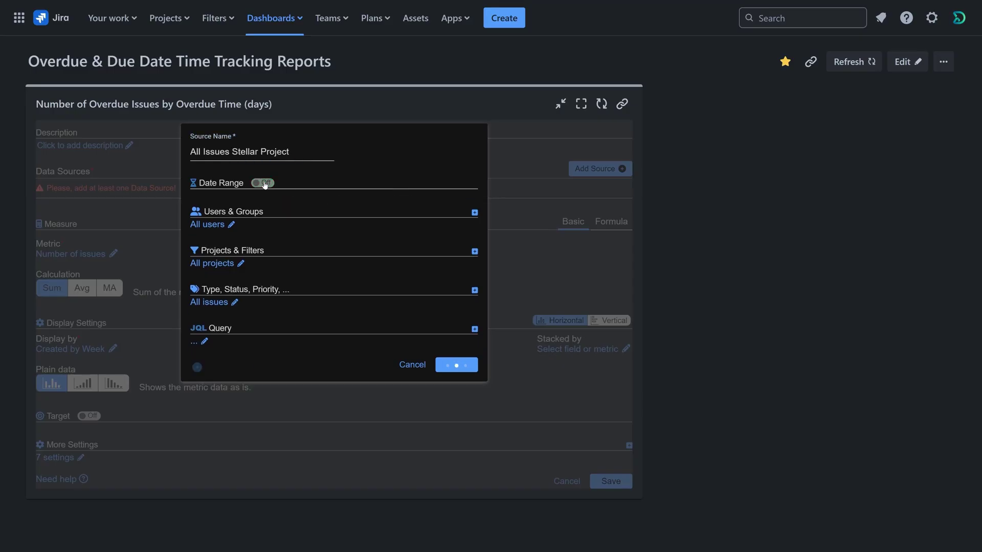
click(240, 266)
text(Ste)
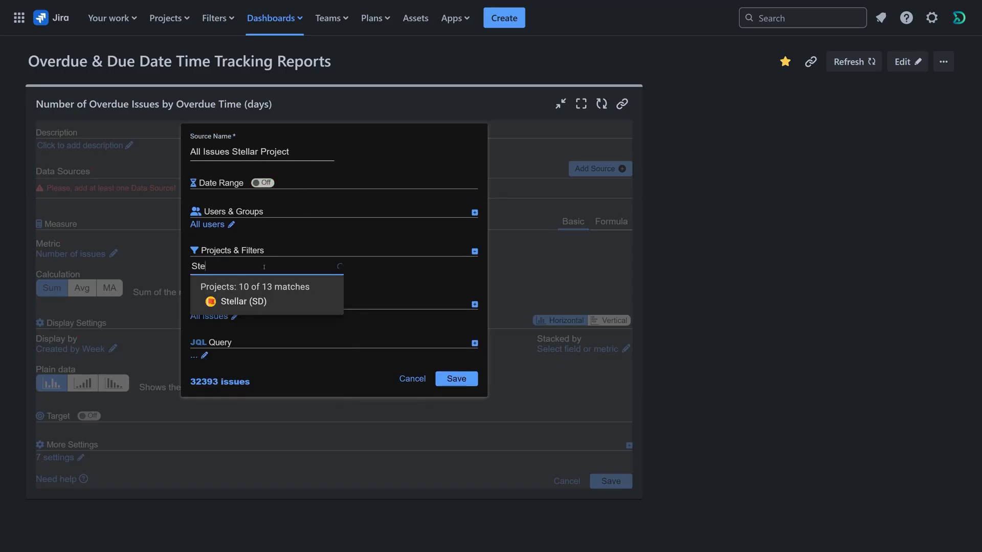
click(300, 301)
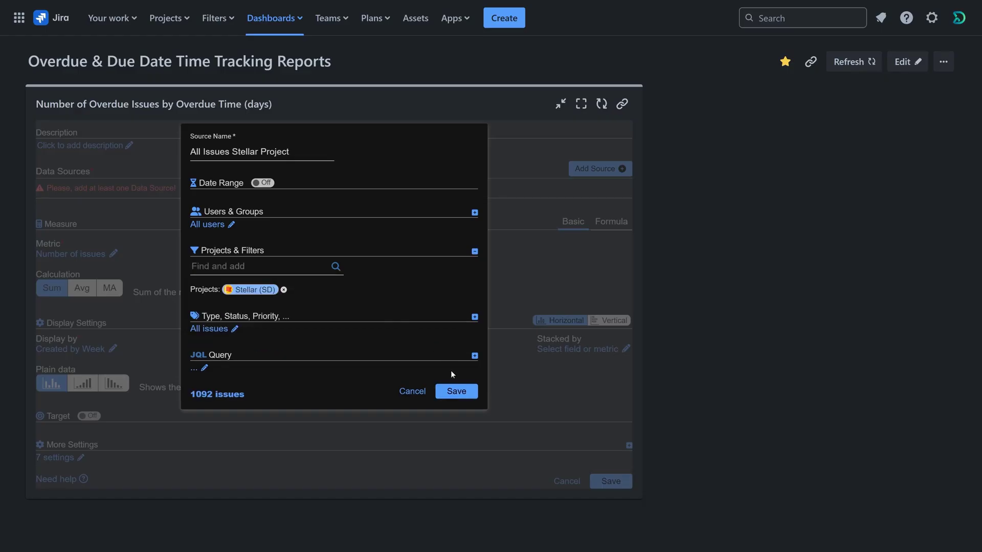
click(455, 391)
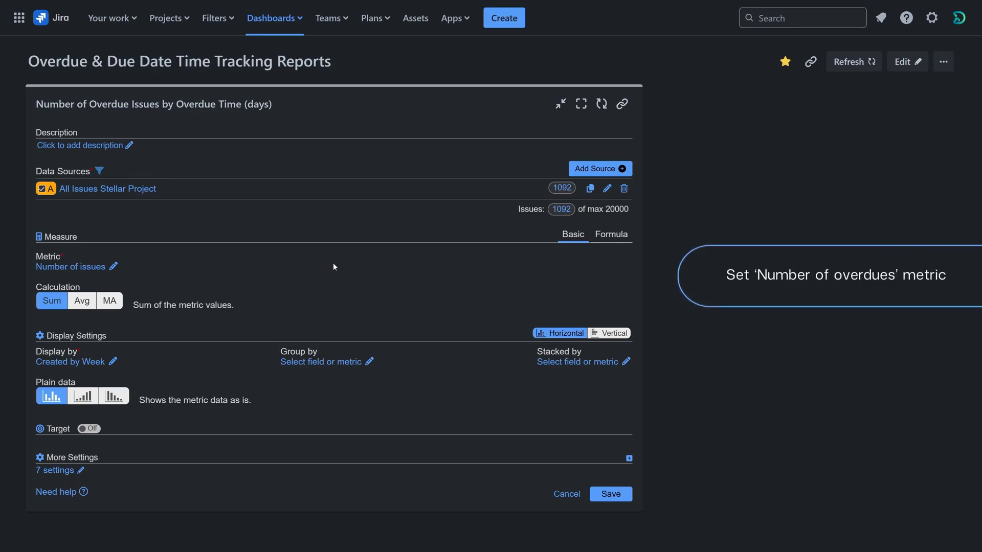
Set the metric of the Number of Overdue Issues by Overdue Time (days) report to Number of overdues, with Resolved as the actual date
click(100, 266)
click(252, 160)
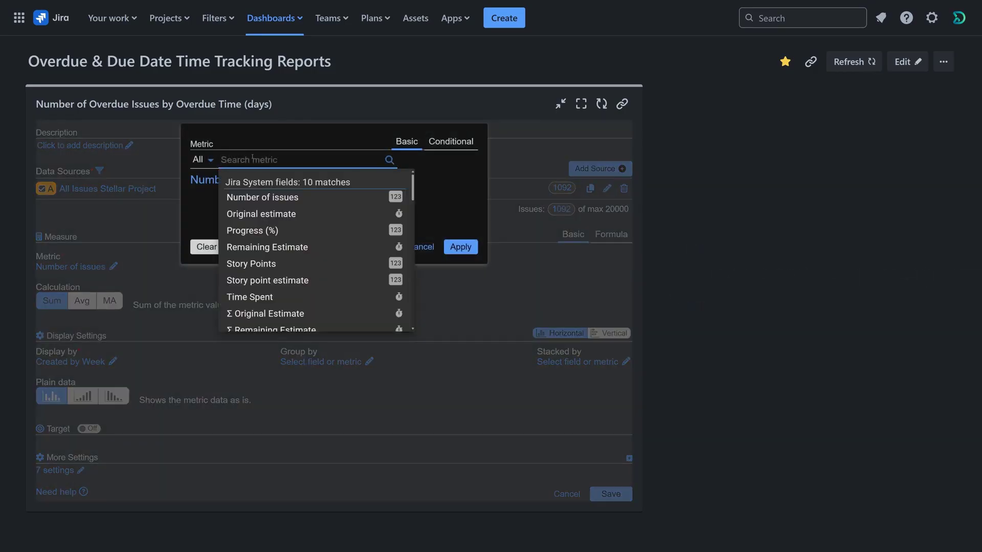
text(Number of over)
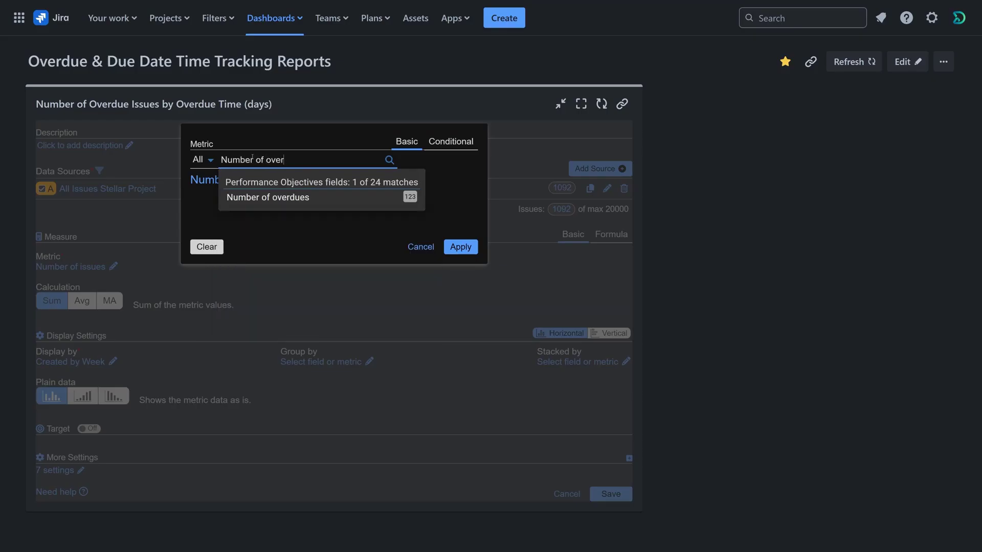
click(280, 197)
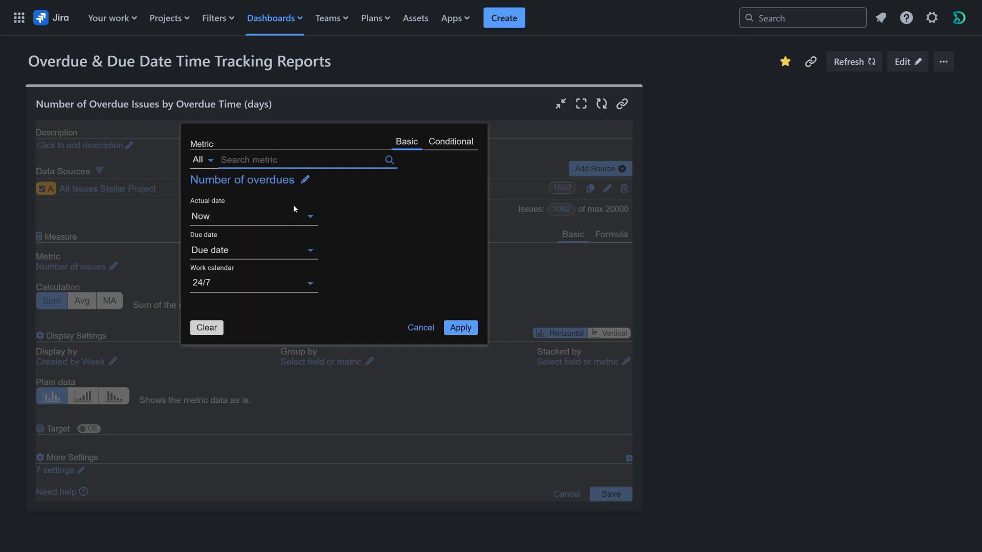
click(303, 219)
text(res)
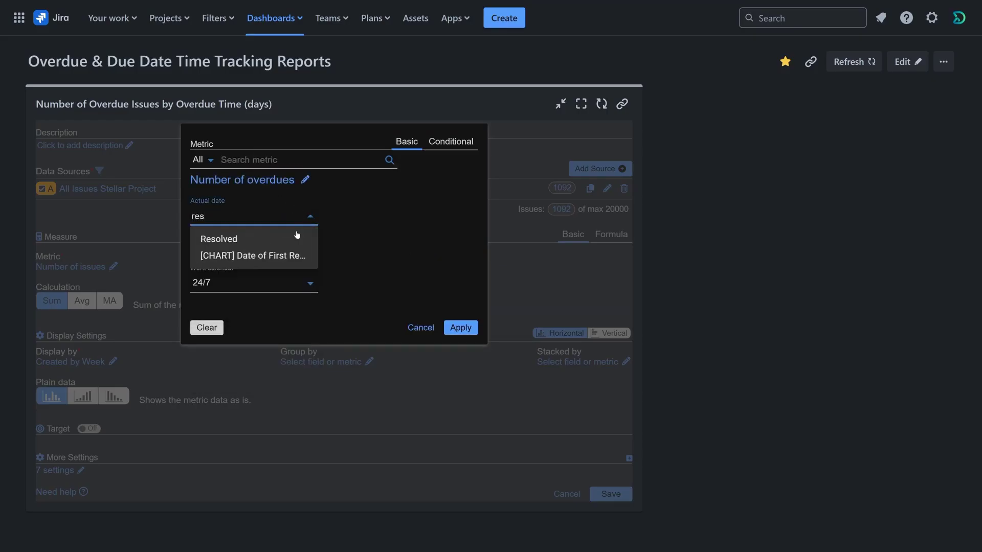
click(297, 236)
click(447, 327)
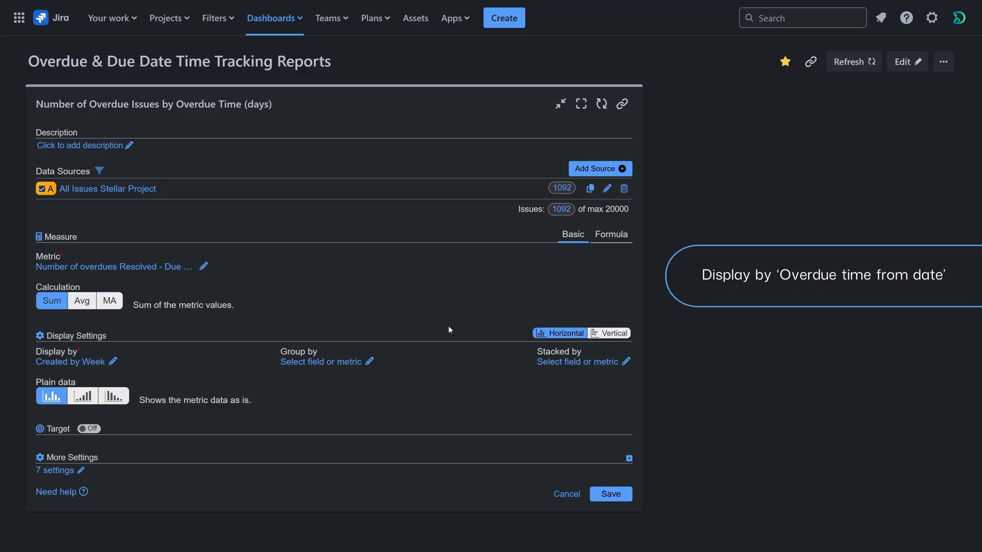
Display the report by Overdue time from date, with Resolved as the actual date and values shown in days
click(103, 361)
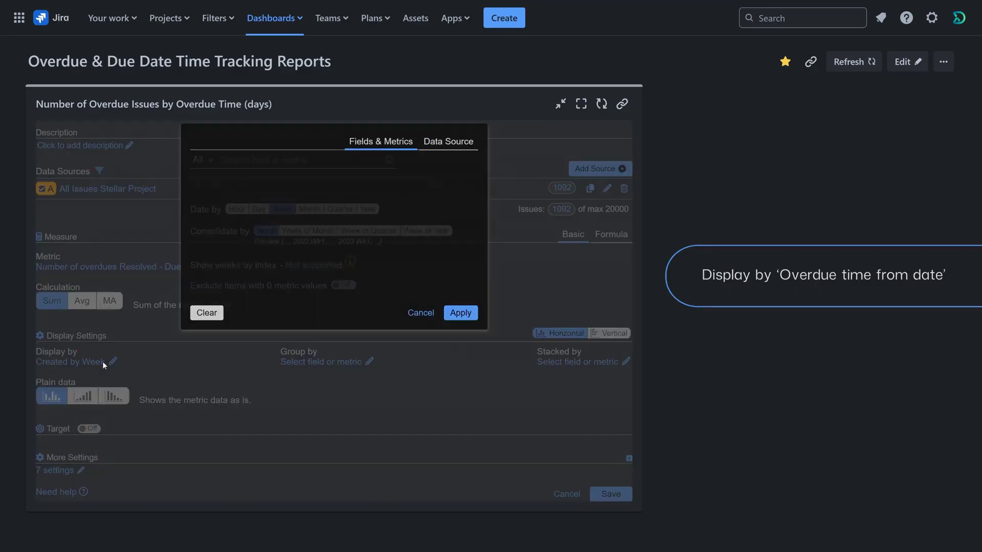
click(261, 159)
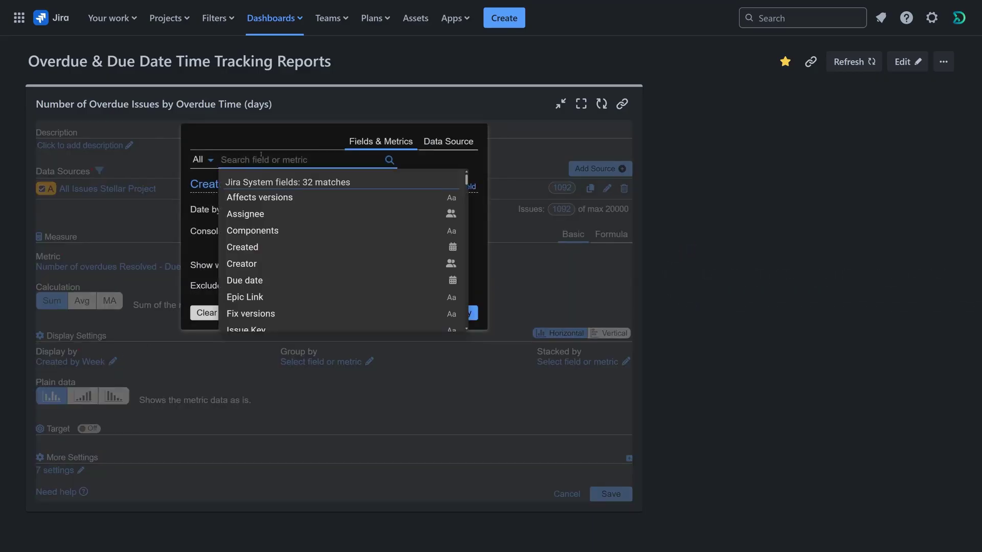
text(Over)
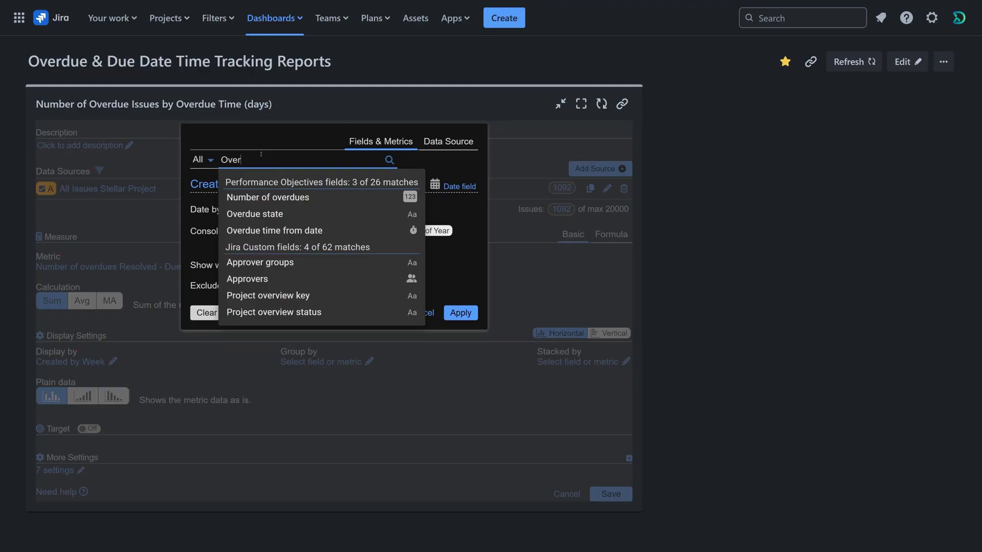
click(296, 230)
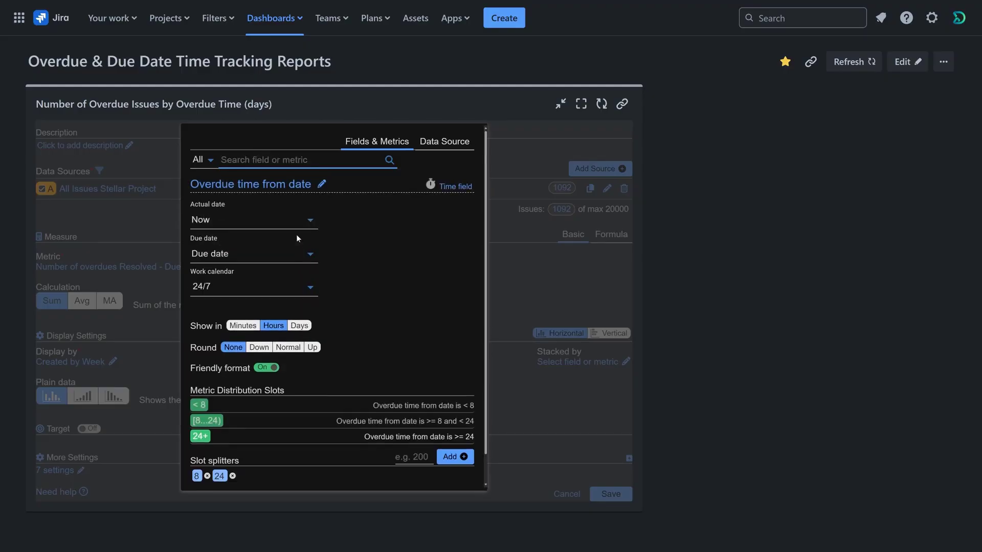
click(299, 220)
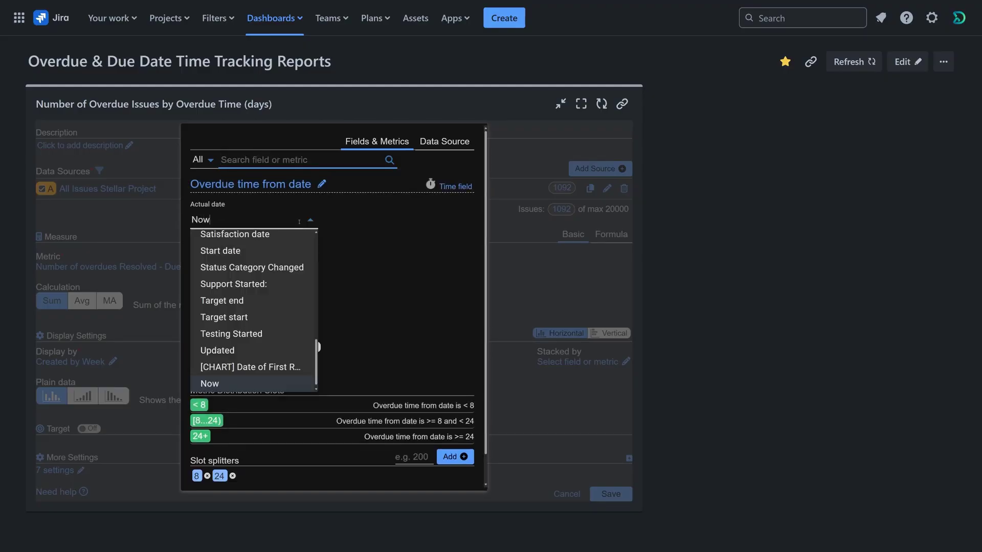
text(res)
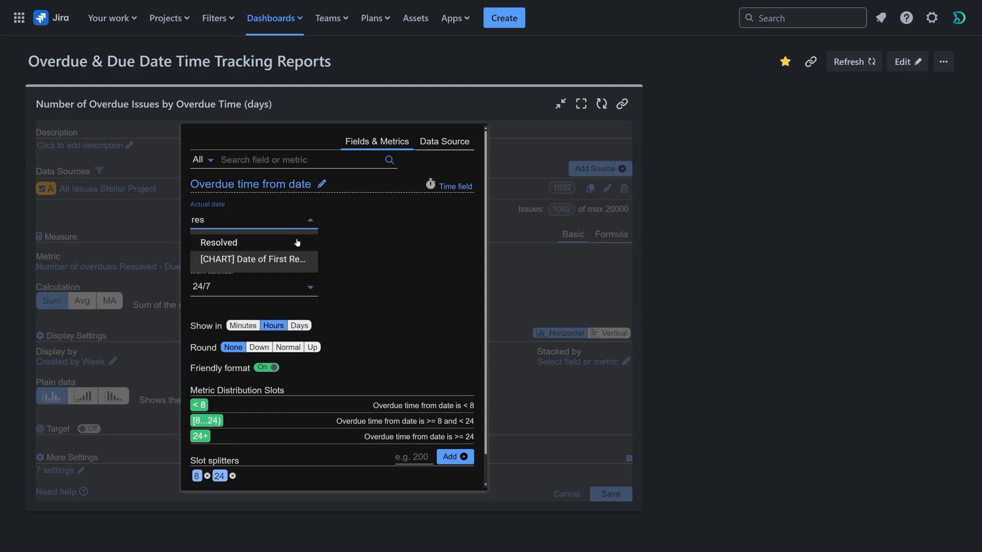
click(296, 238)
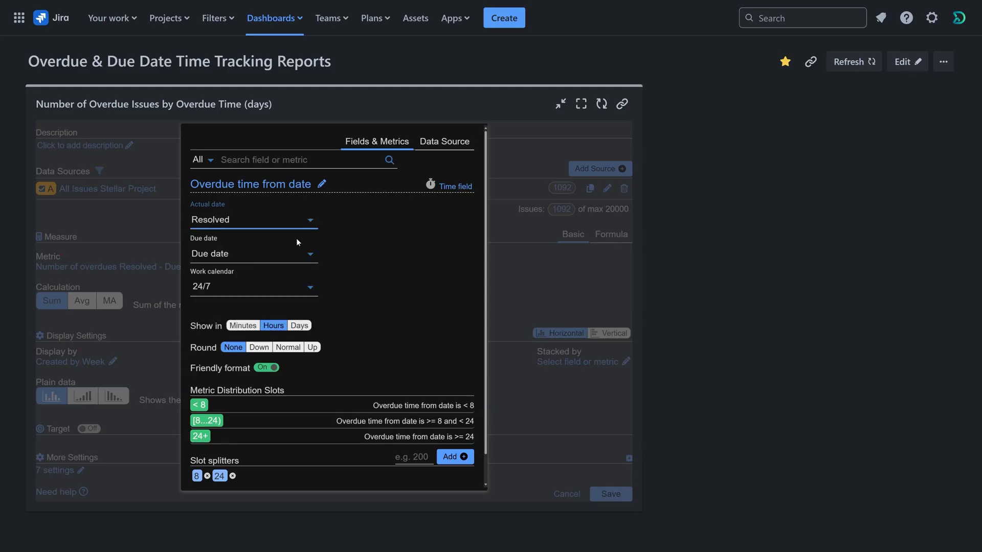
click(301, 325)
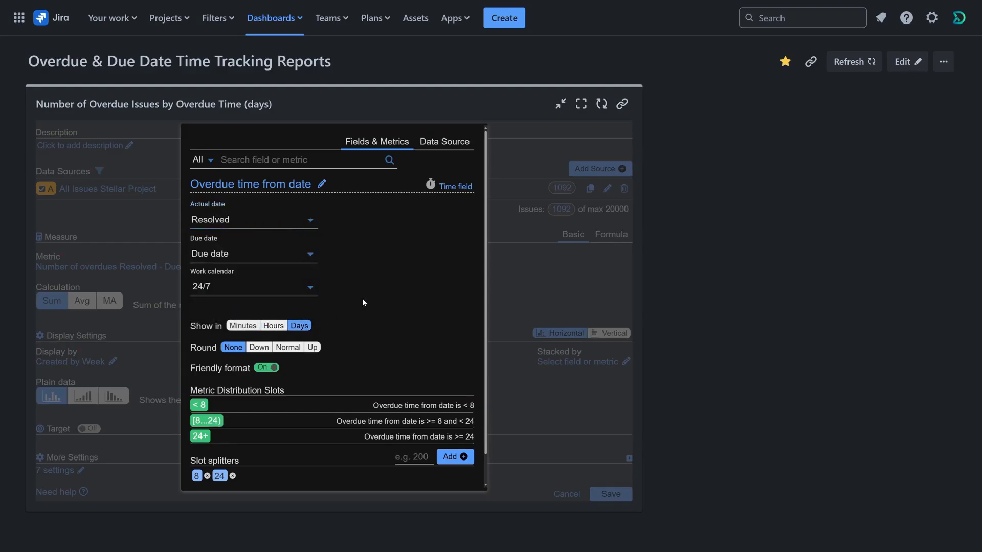
Replace the slot splitters 8 and 24 with 1, 3, 5, 10, 15 and 20
scroll(376, 288, down, 1)
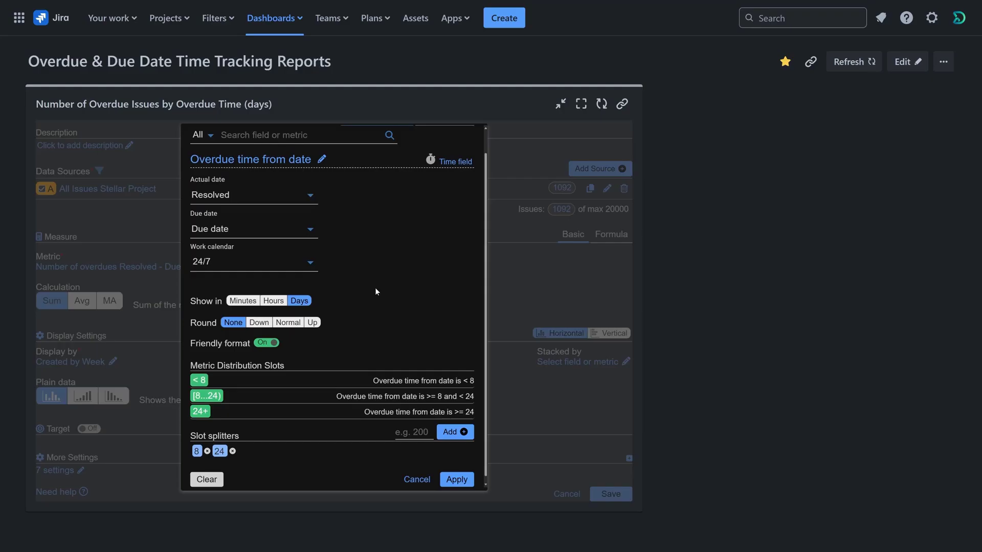
click(232, 446)
click(207, 461)
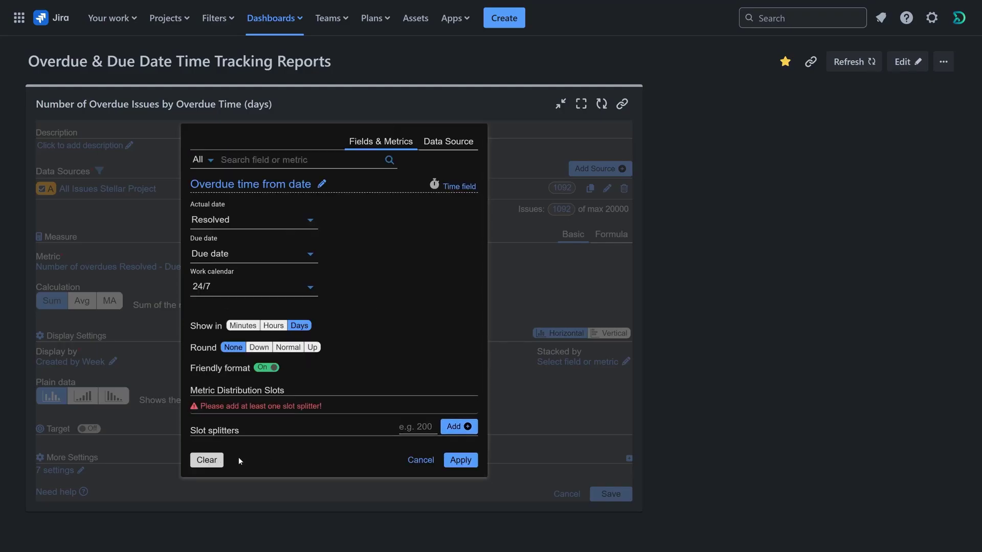
click(413, 429)
text(1)
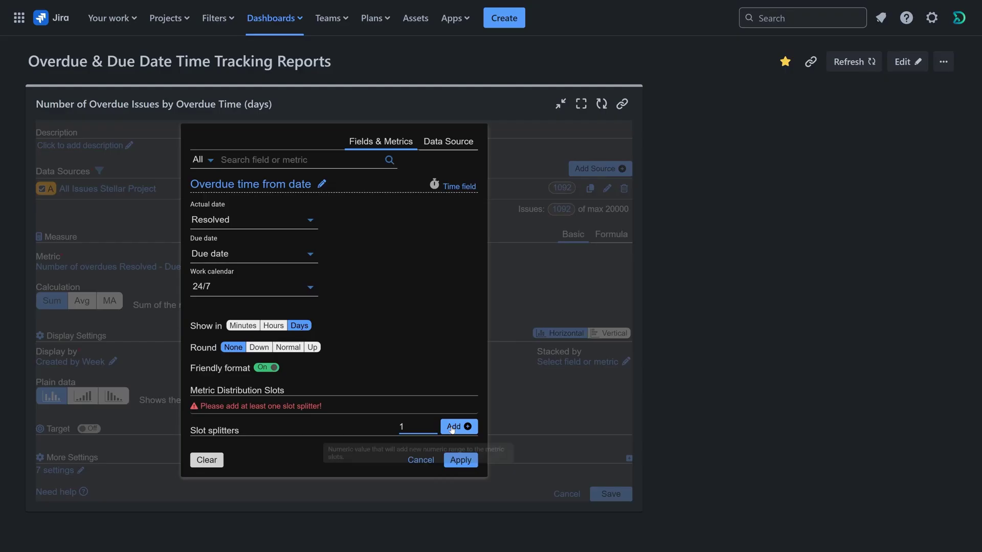
key(Return)
text(3 5 )
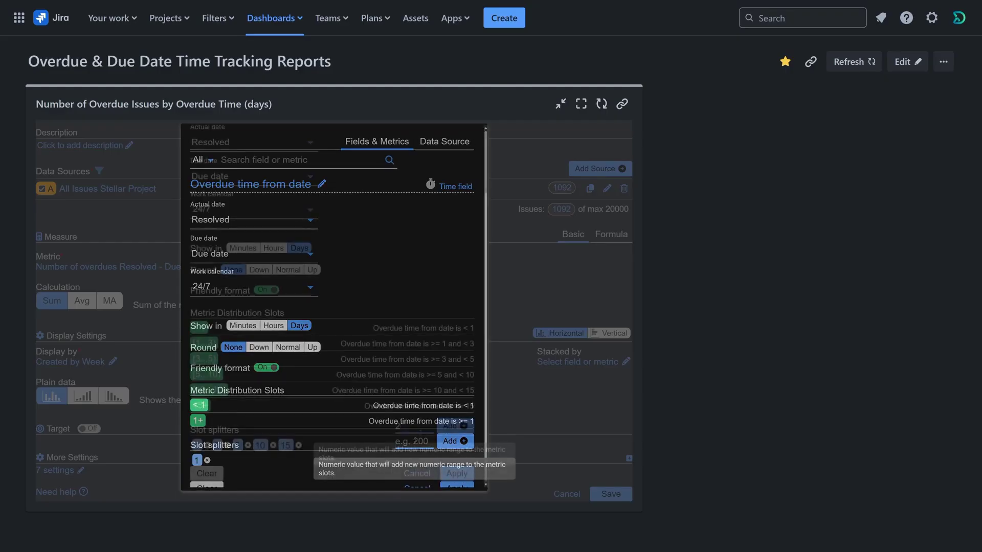
text(10 15 20)
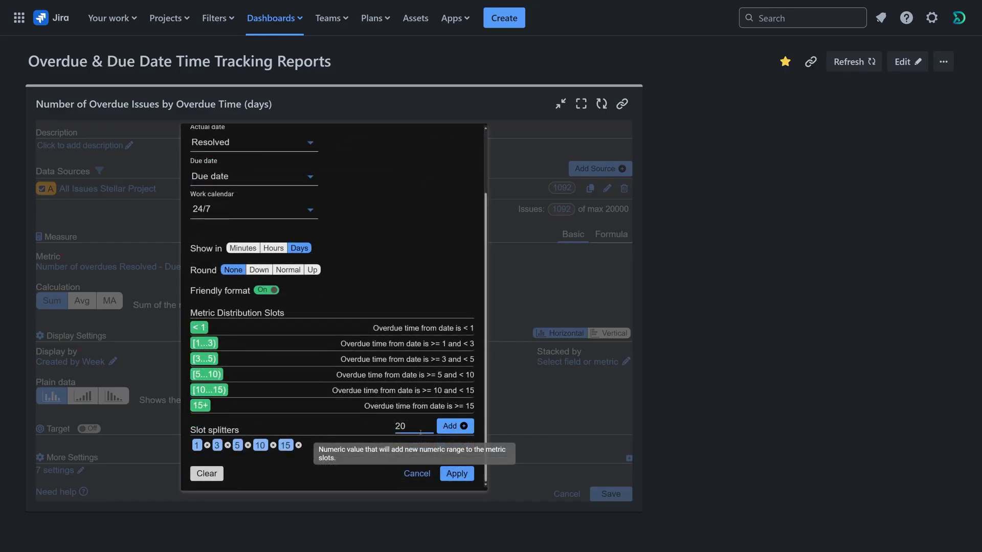
click(450, 426)
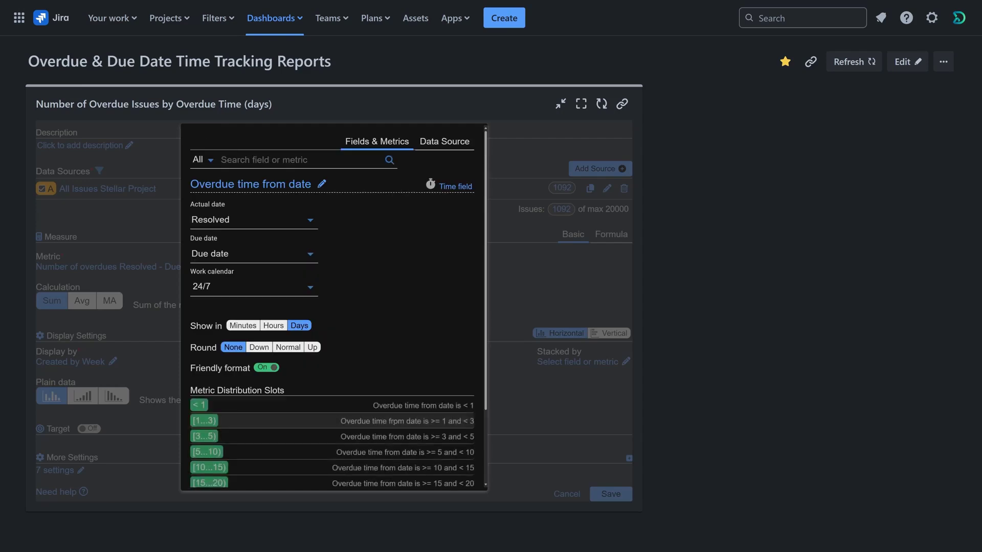
Apply the Overdue time from date settings, save the report and inspect the shorter overdue ranges in its chart
scroll(342, 404, down, 2)
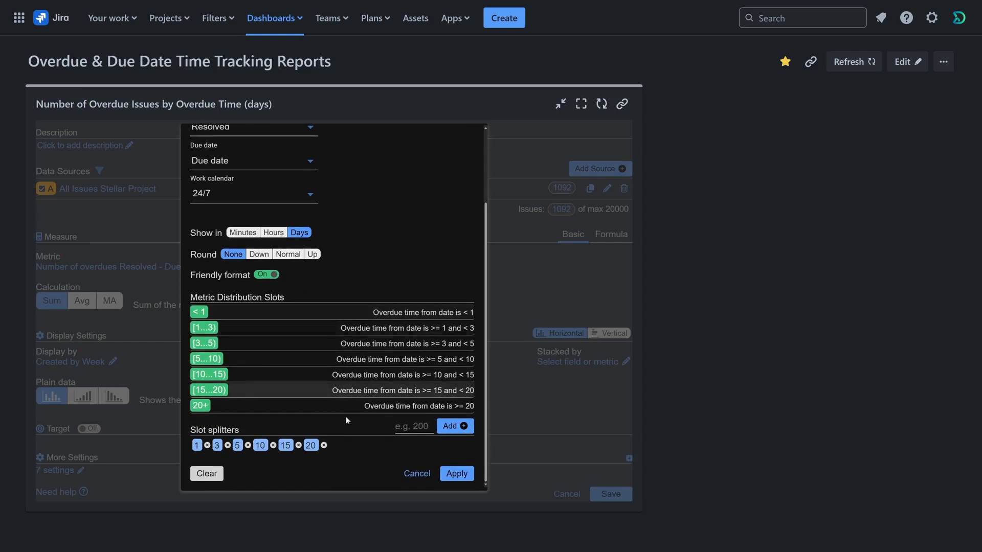
click(454, 473)
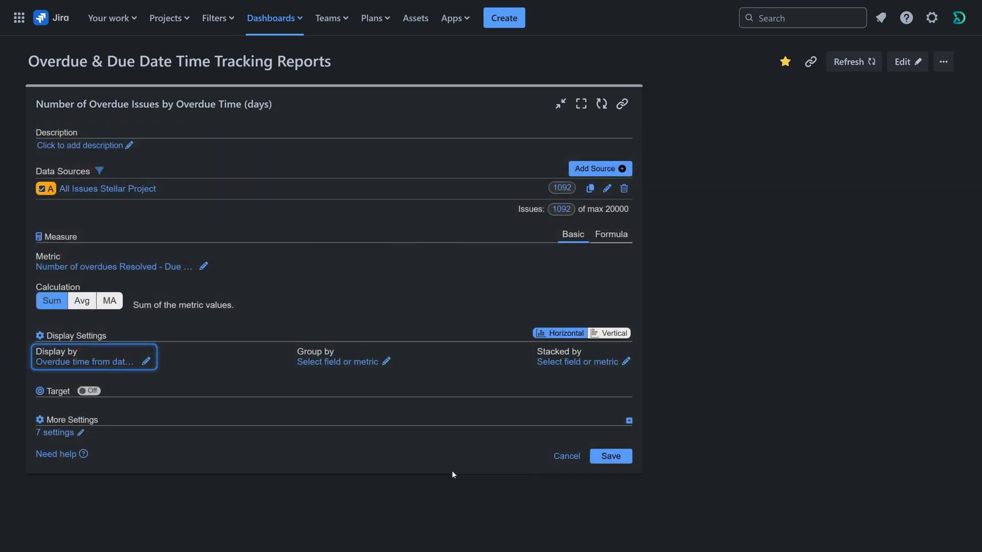
click(603, 454)
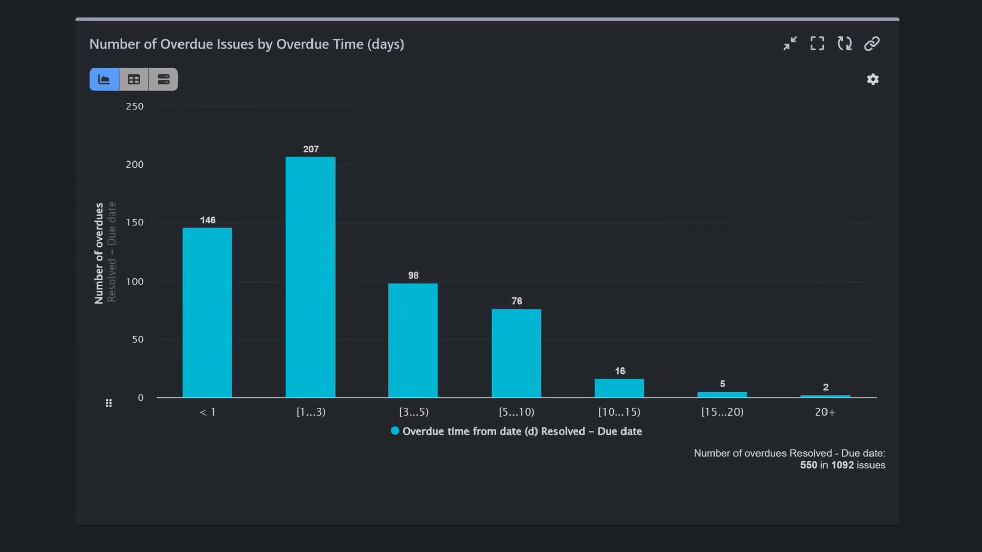
mouse_move(329, 307)
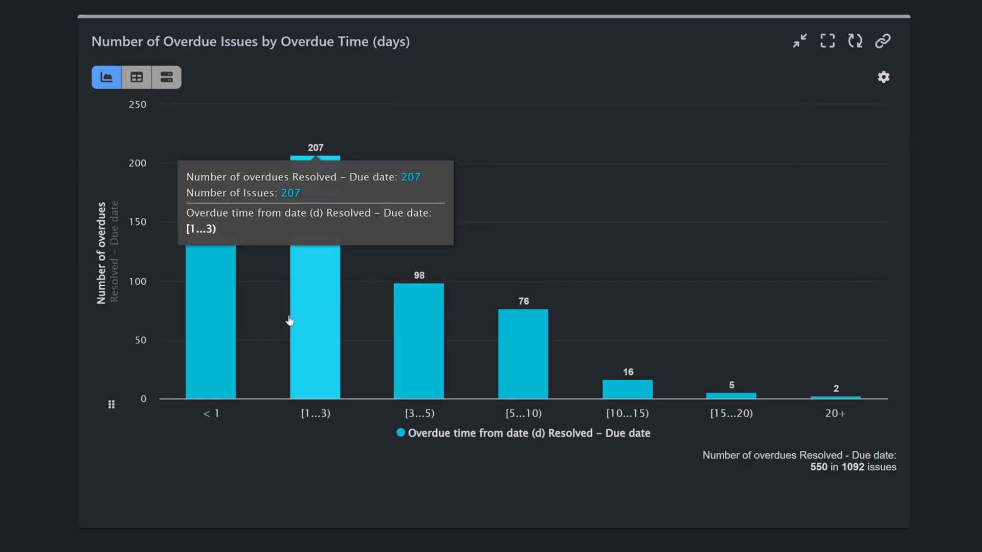
mouse_move(220, 361)
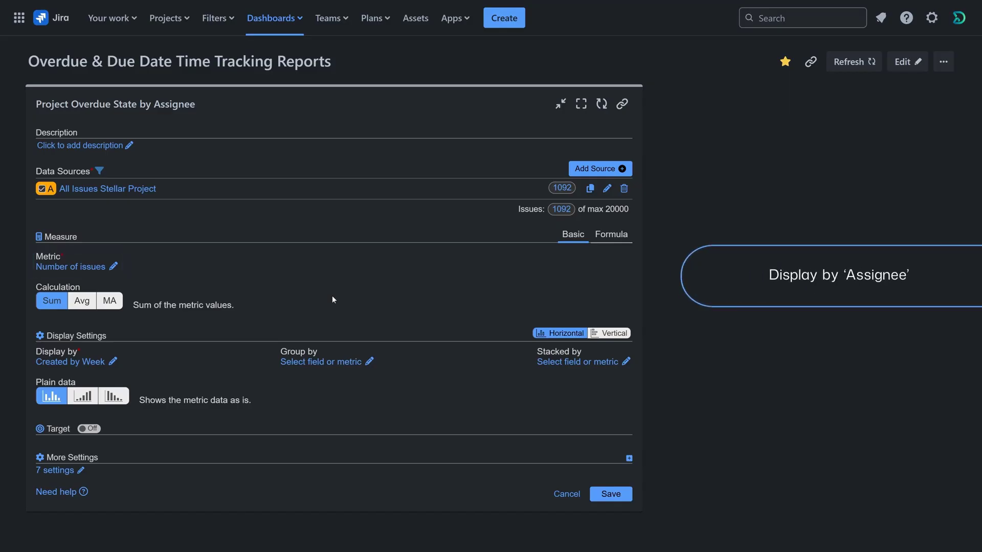
Set the Project Overdue State by Assignee report to display by Assignee
click(96, 361)
click(274, 160)
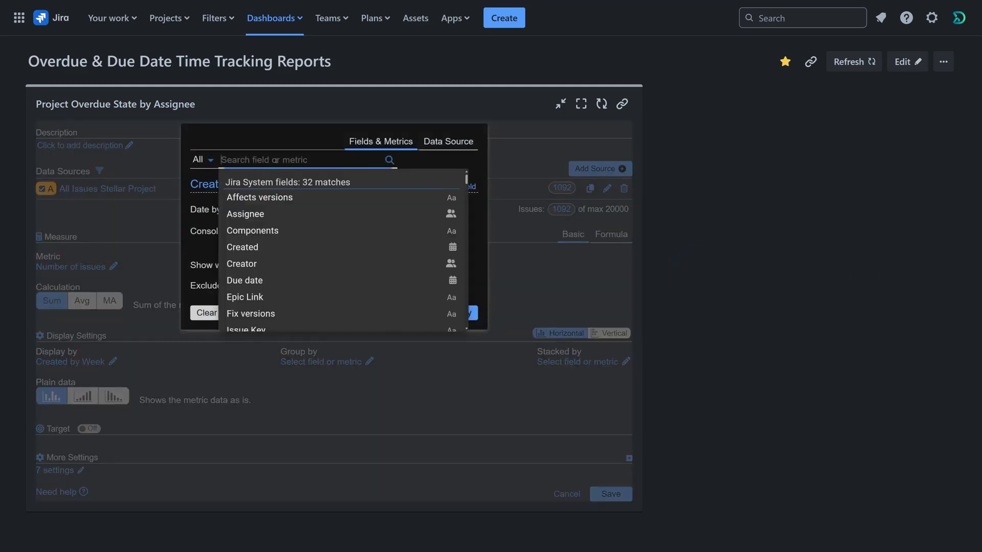
click(290, 213)
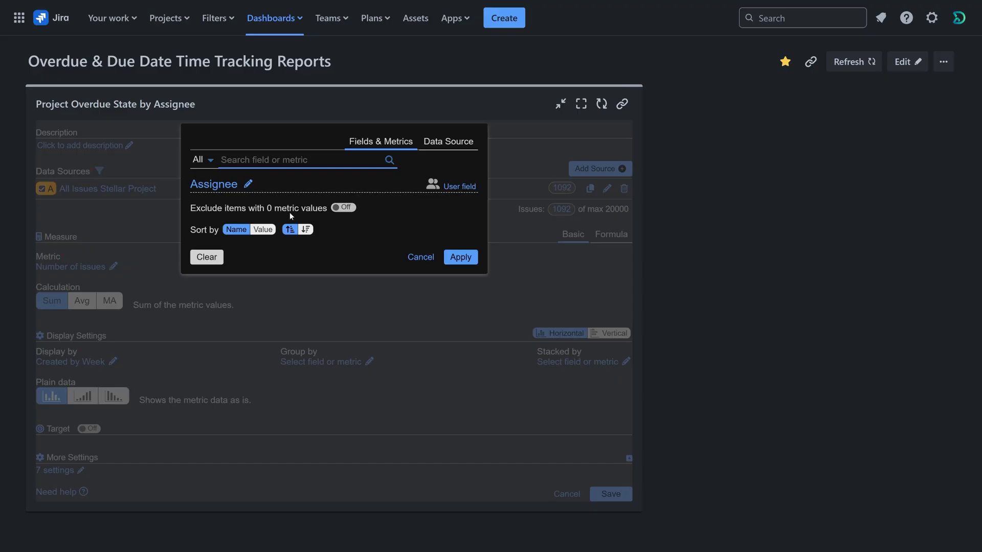
click(459, 257)
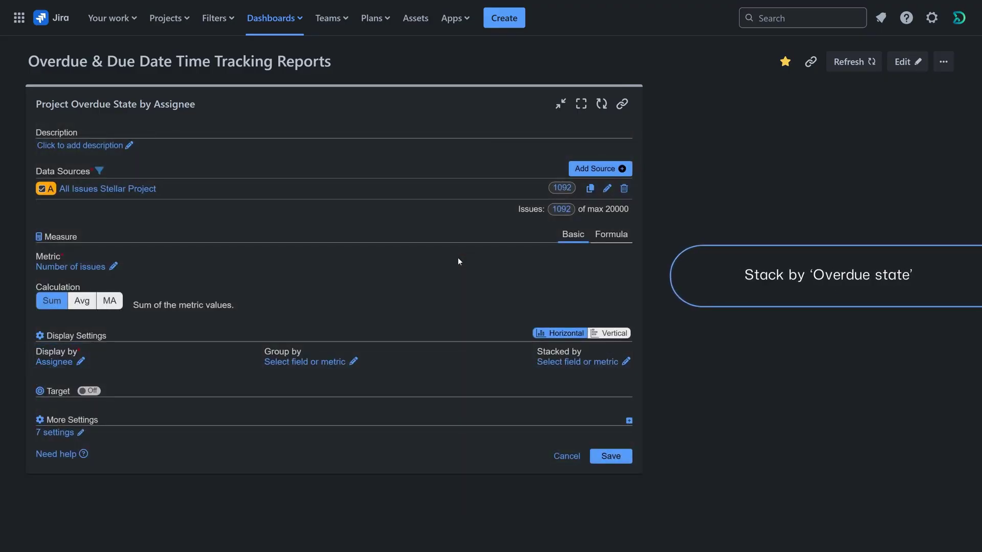
Stack the Project Overdue State by Assignee report by Overdue state, with Resolved as the actual date
click(548, 362)
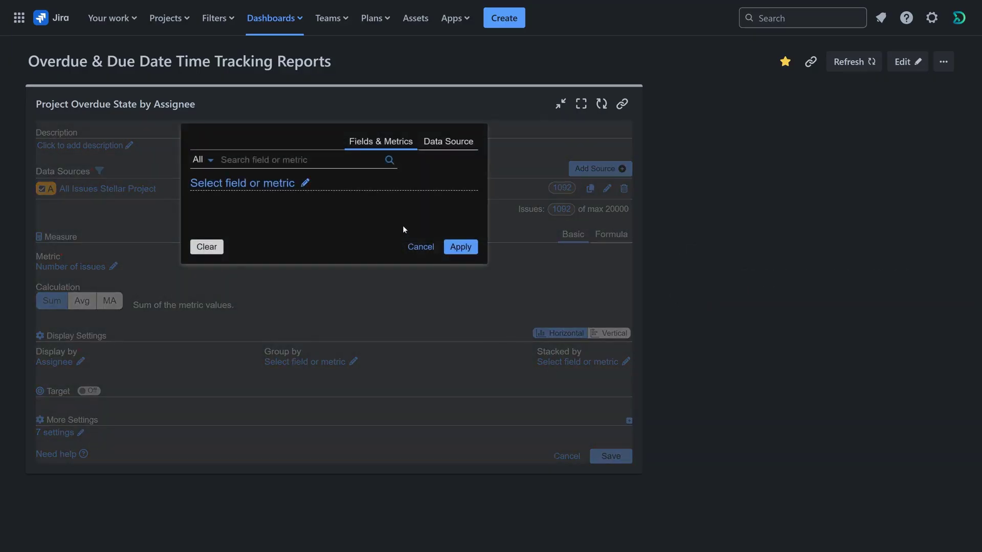
click(303, 160)
text(Overdue)
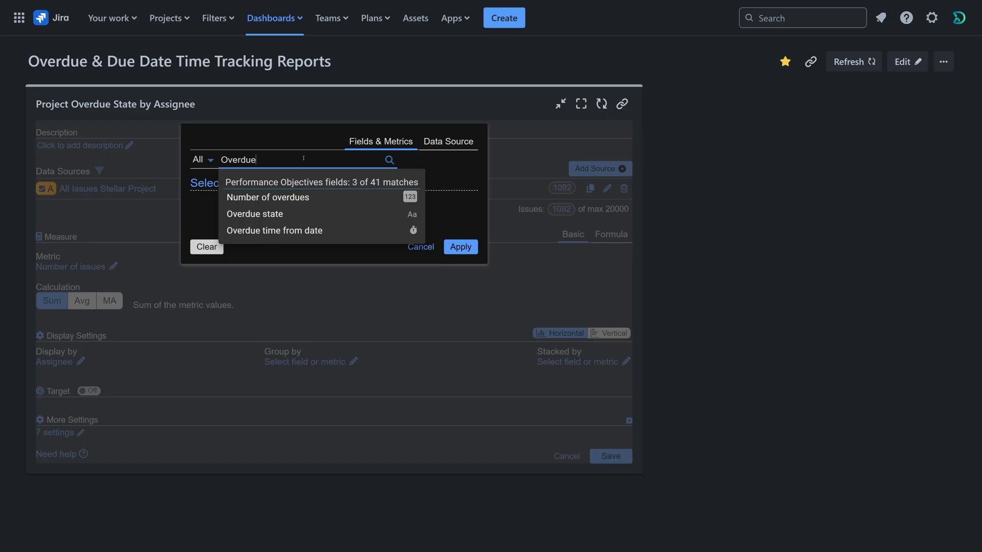
click(310, 214)
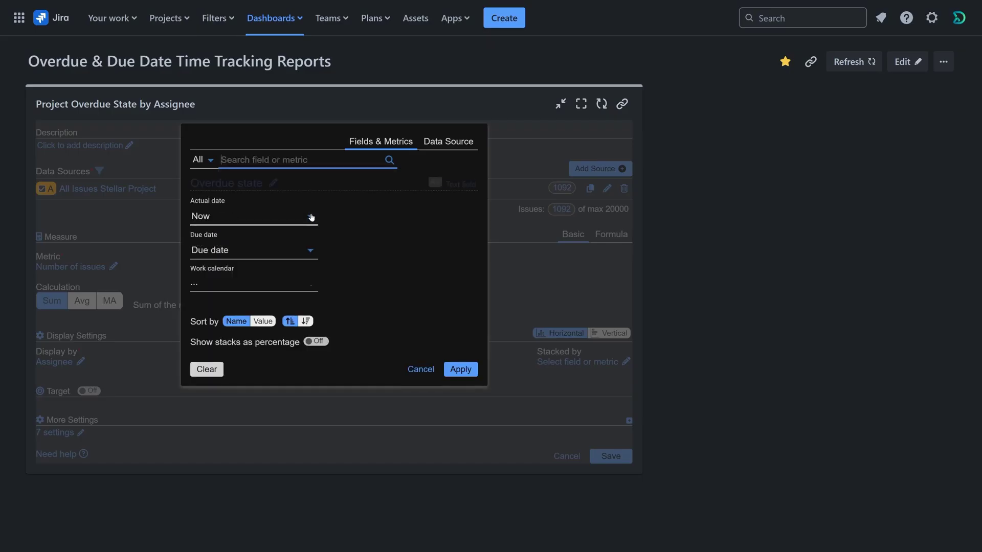
click(311, 218)
text(res)
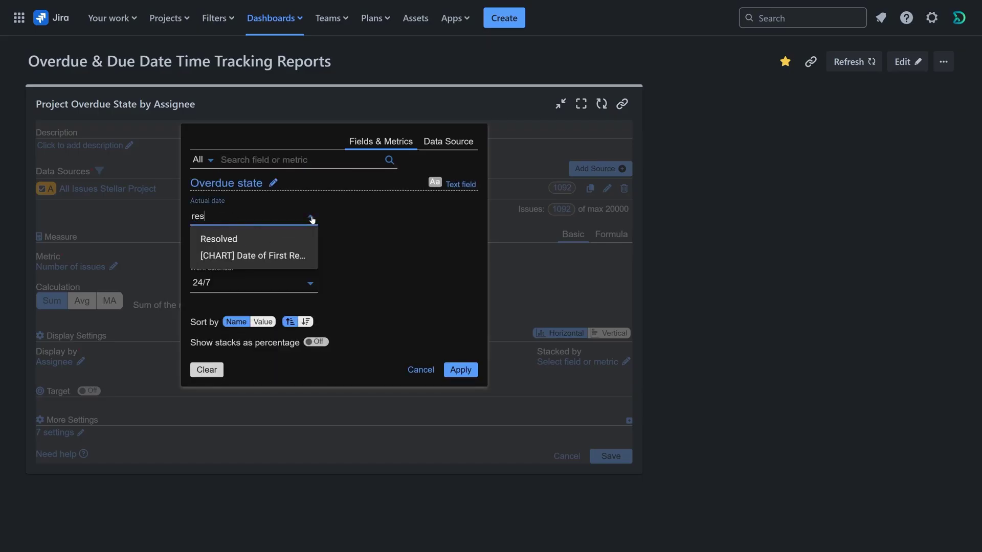
click(287, 235)
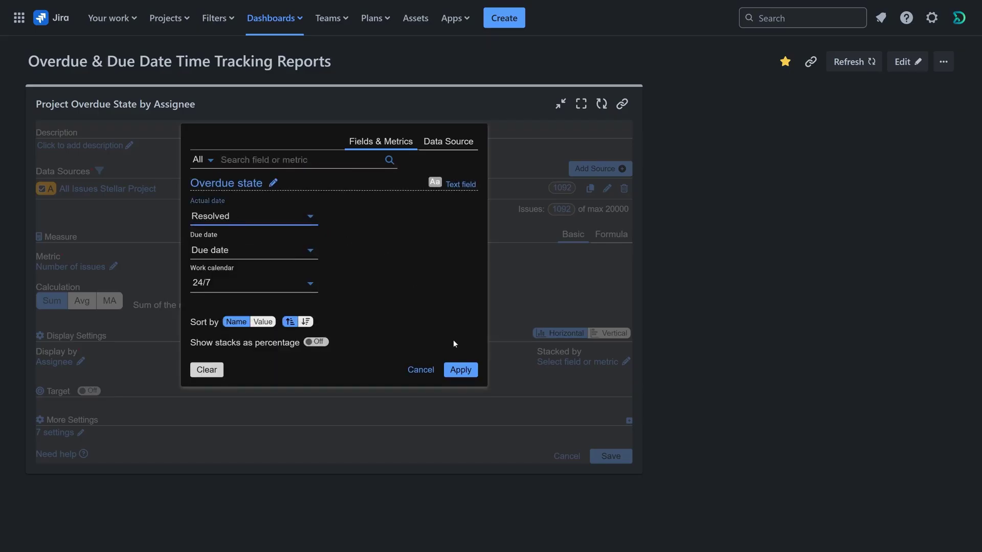
click(461, 370)
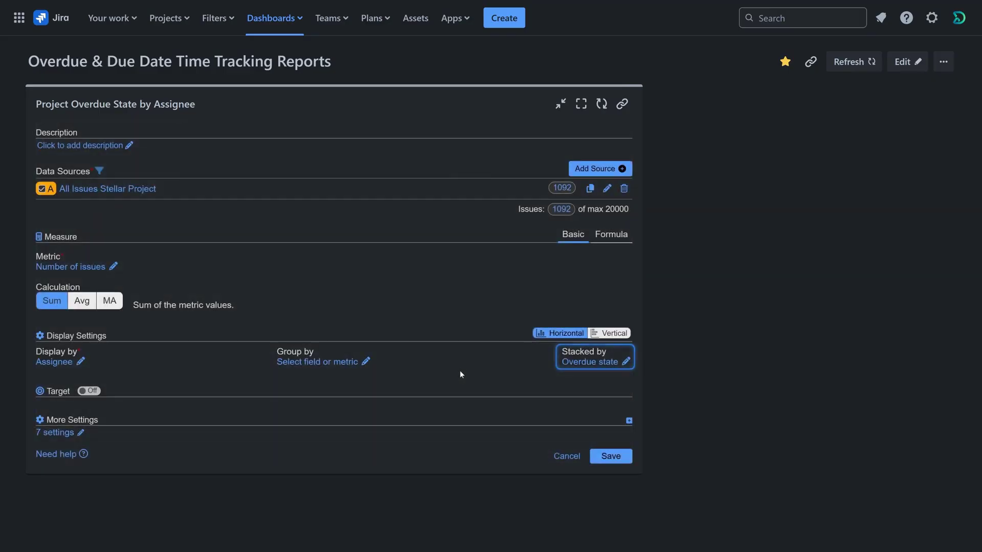
Save the Project Overdue State by Assignee report and inspect the Empty and Due segments of its chart
click(603, 459)
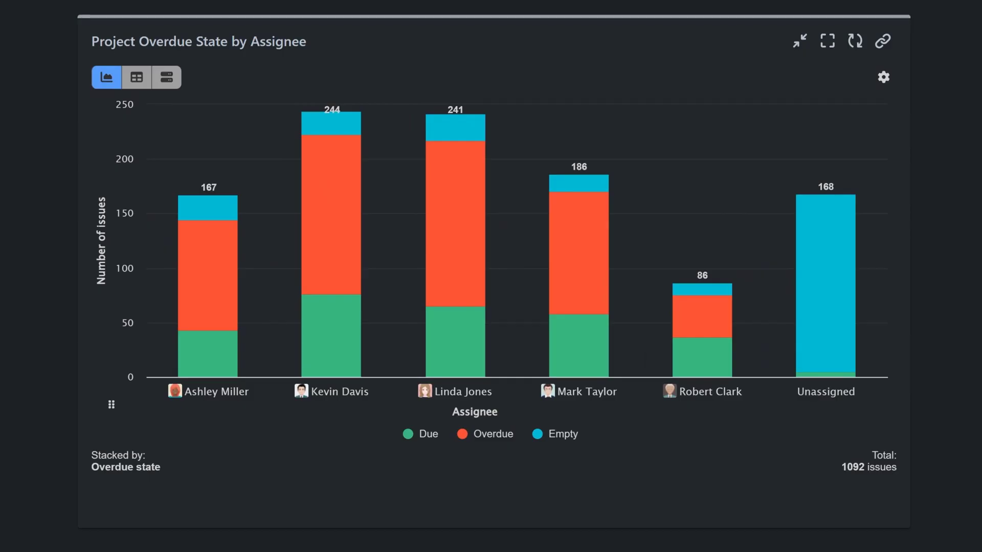
mouse_move(697, 294)
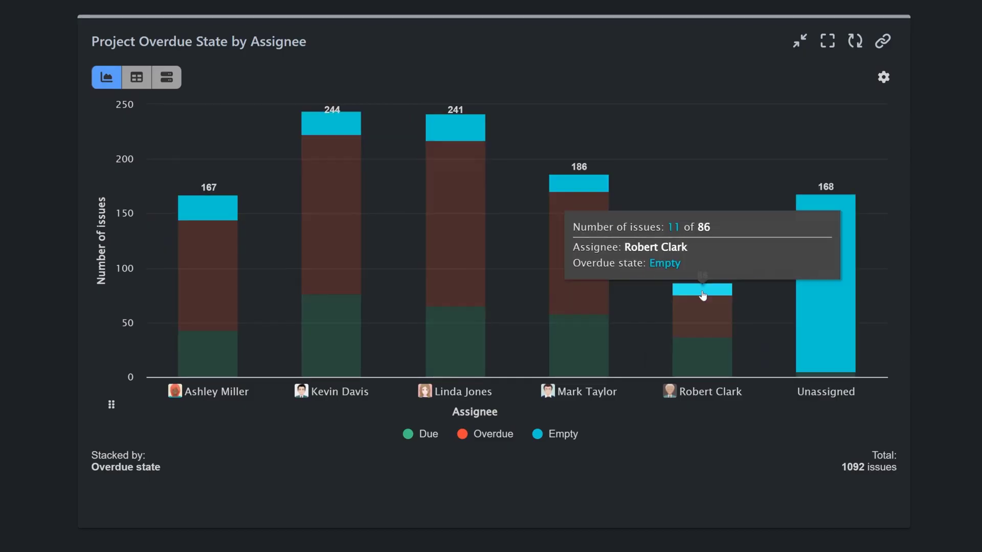
mouse_move(571, 344)
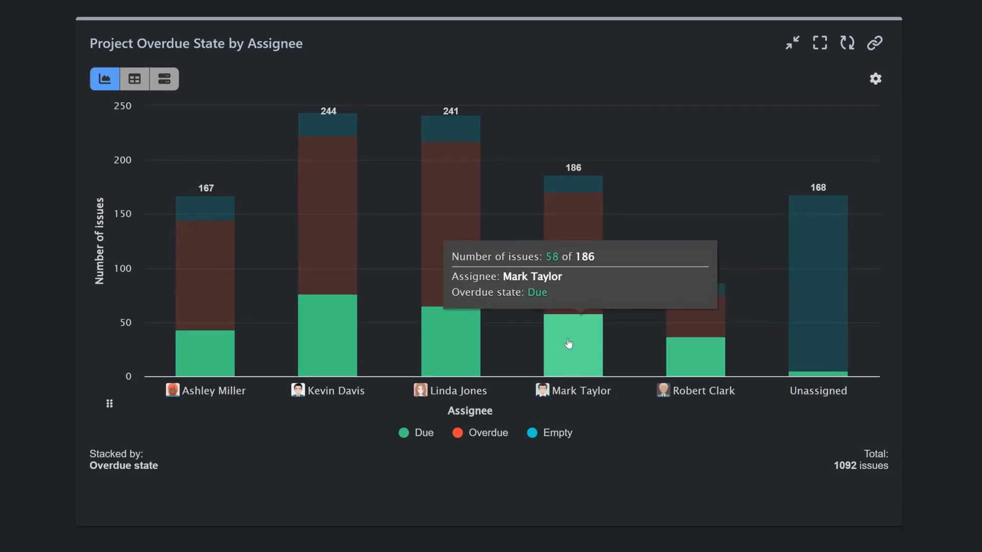